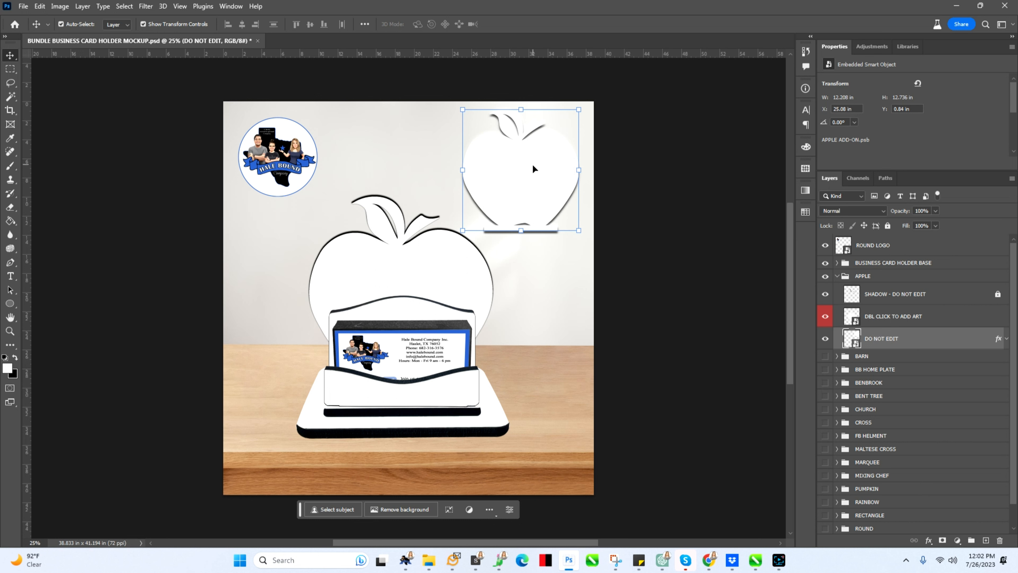
# Collapse the APPLE layer group and toggle its visibility off and on to check the apple add-on
pyautogui.click(892, 316)
pyautogui.click(885, 341)
pyautogui.click(837, 276)
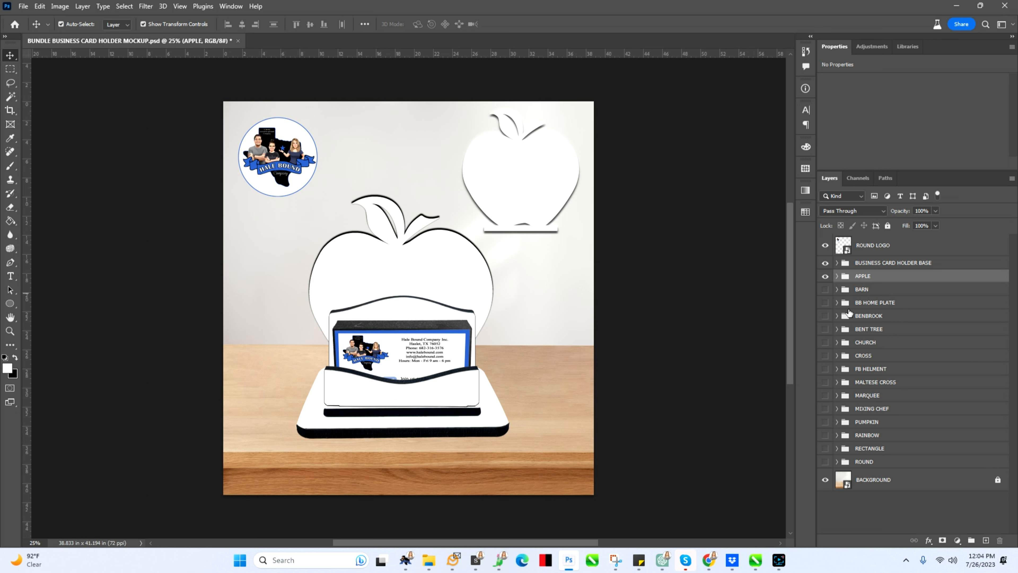
pyautogui.click(825, 276)
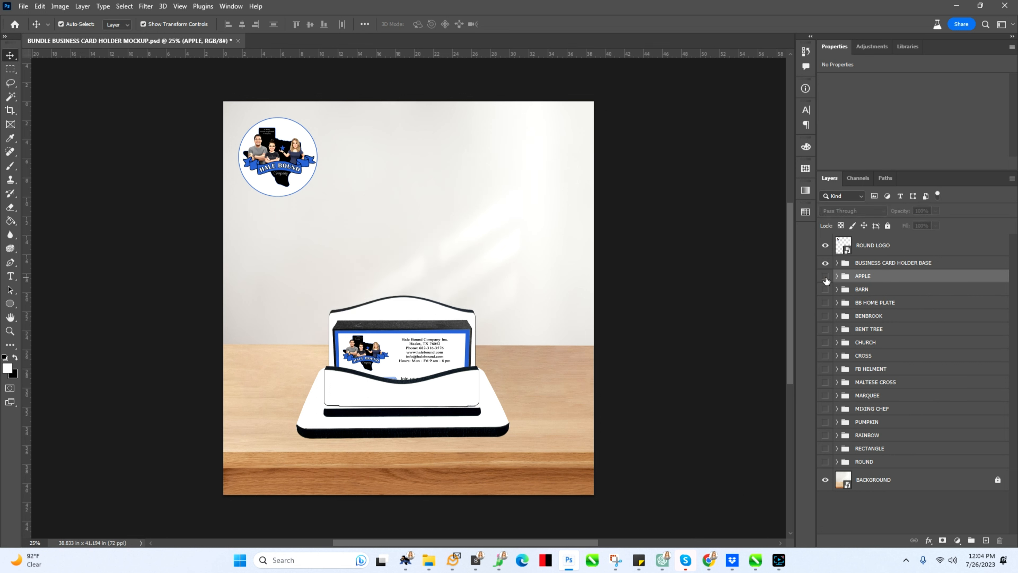
pyautogui.click(825, 276)
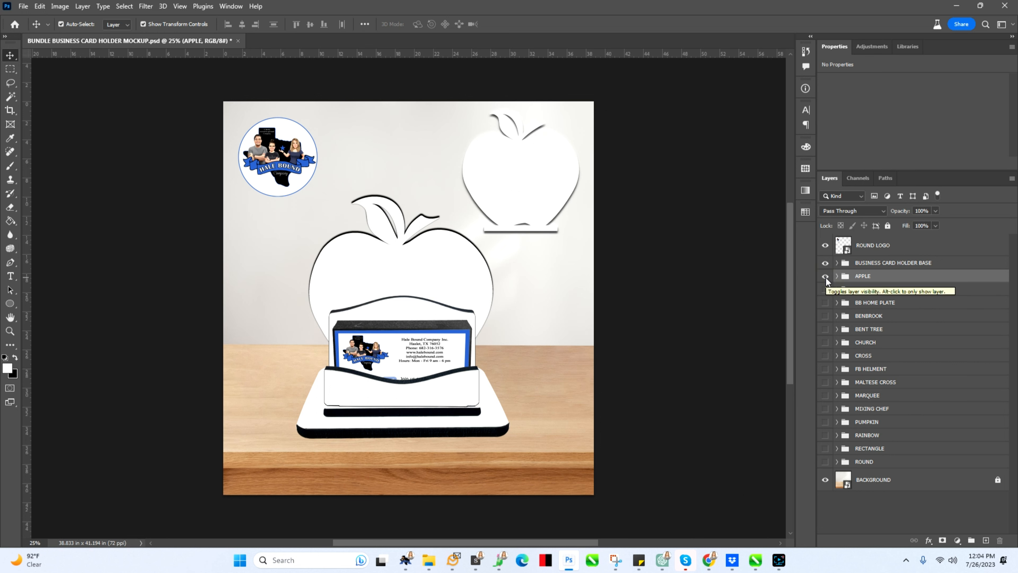
# Hide the APPLE group and preview the BARN and BENBROOK add-on groups, hiding each one again
pyautogui.click(825, 276)
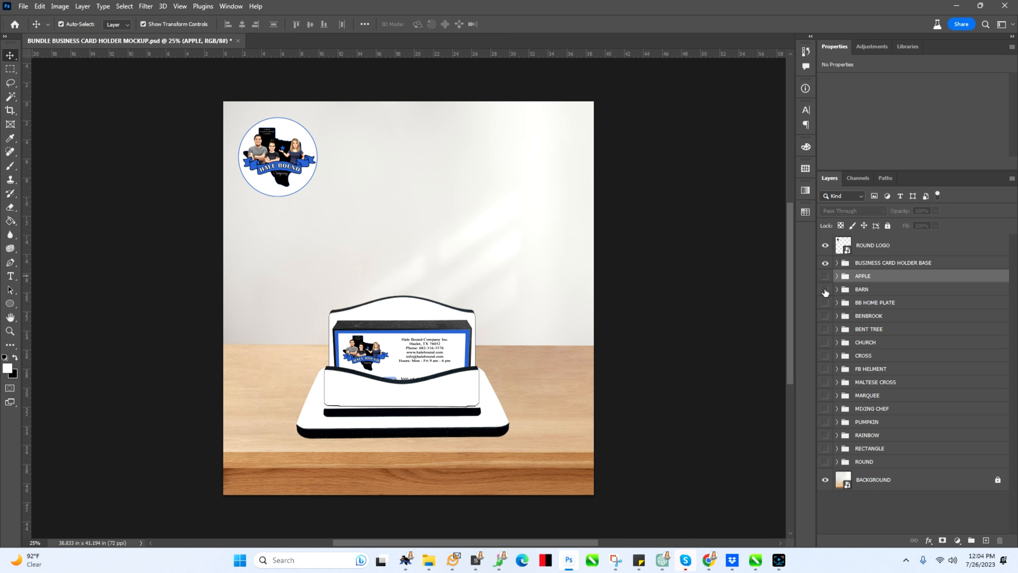
pyautogui.click(825, 289)
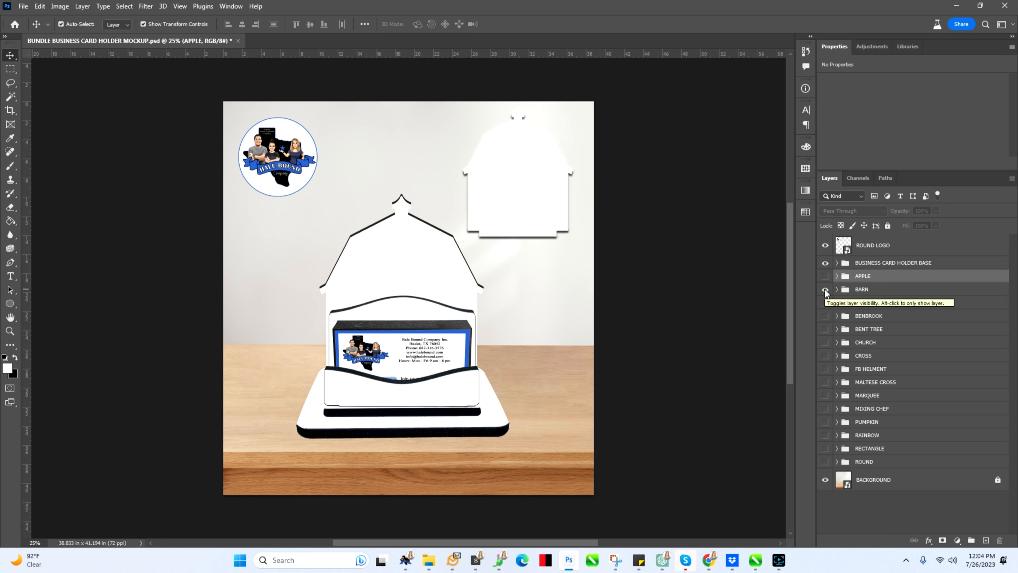
pyautogui.click(824, 289)
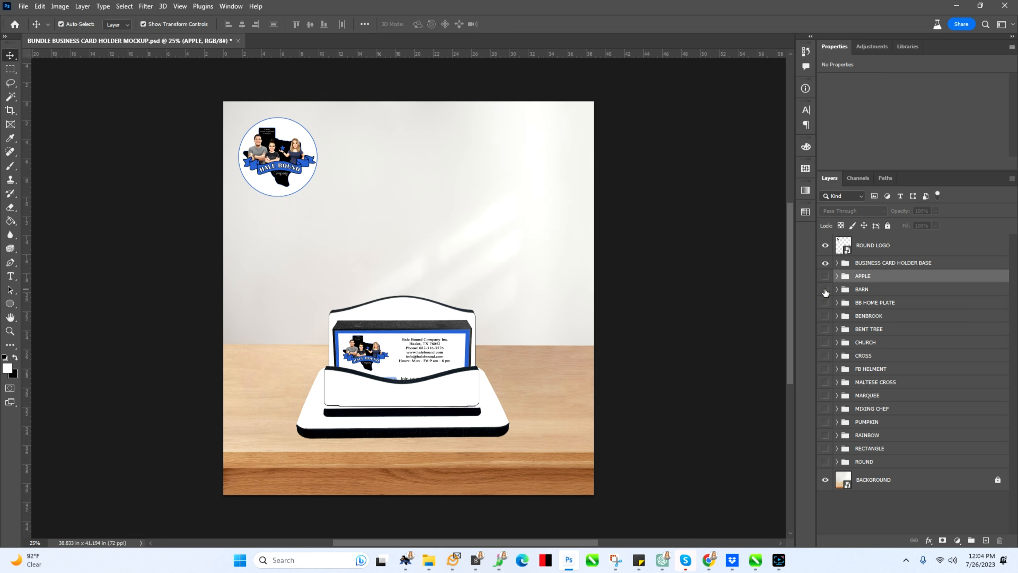
pyautogui.click(825, 316)
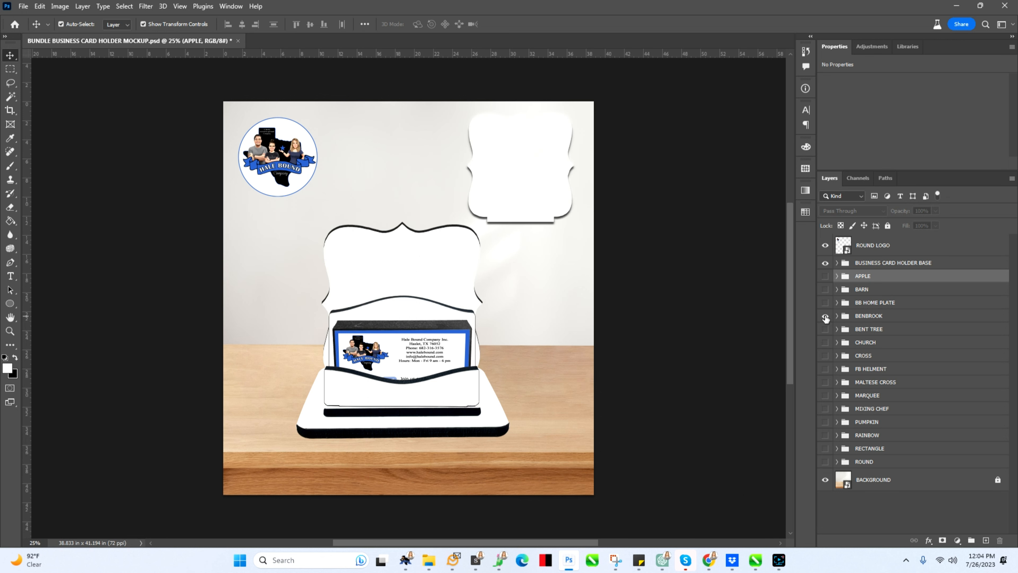
pyautogui.click(825, 276)
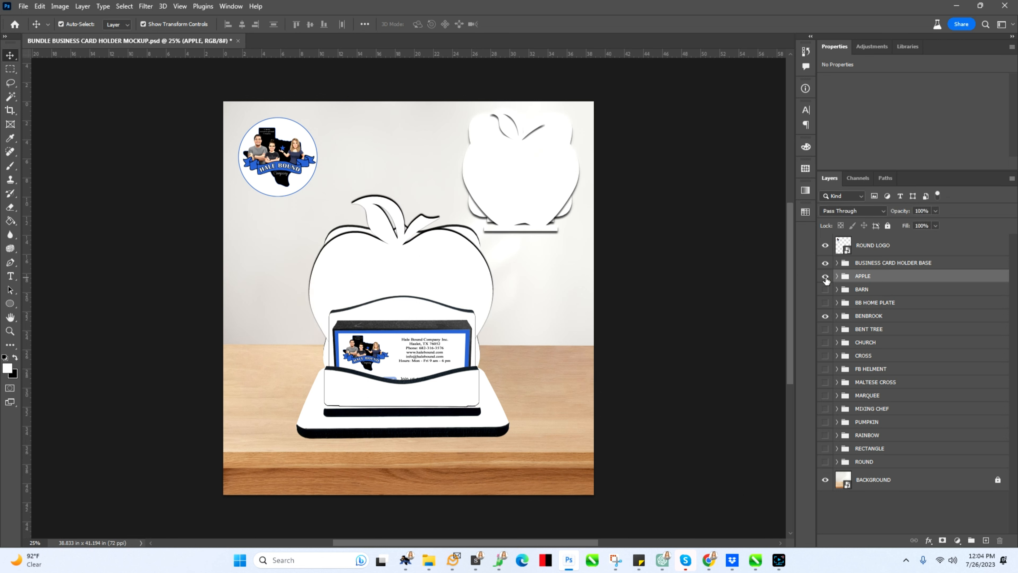
pyautogui.click(825, 276)
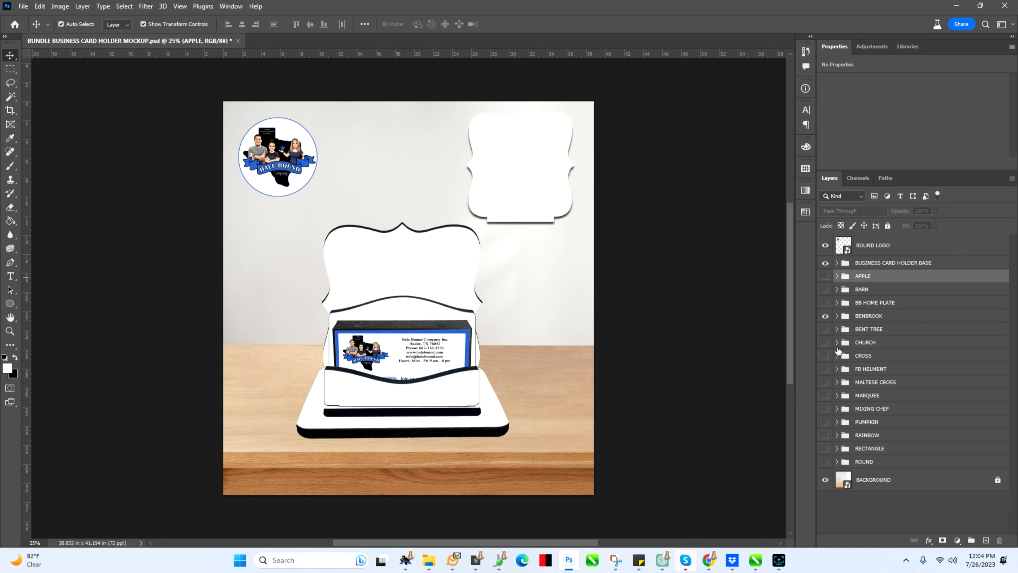
pyautogui.click(825, 315)
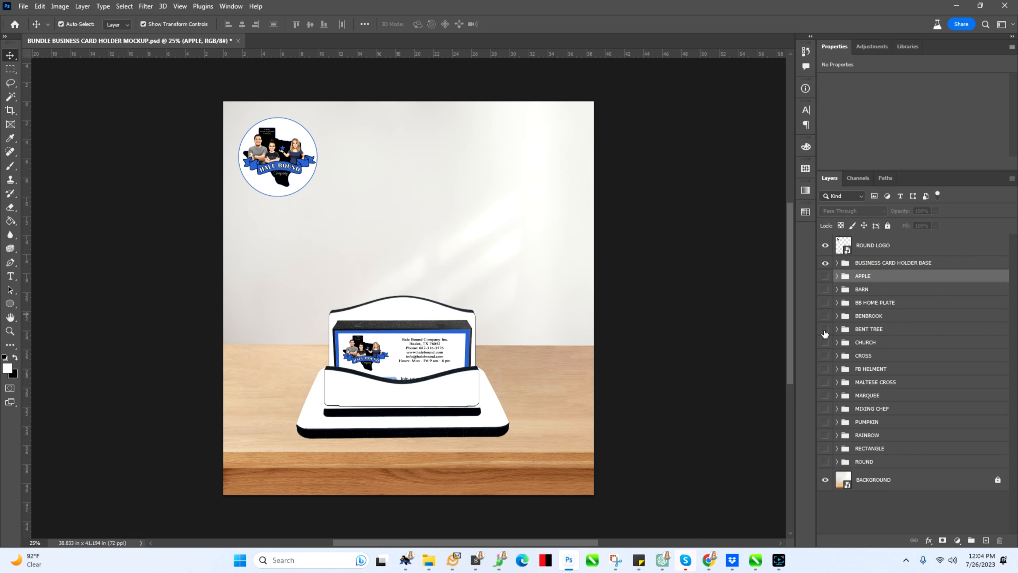
# Preview the BENT TREE group with and without its RED BOW layer, and hide the group again
pyautogui.click(825, 328)
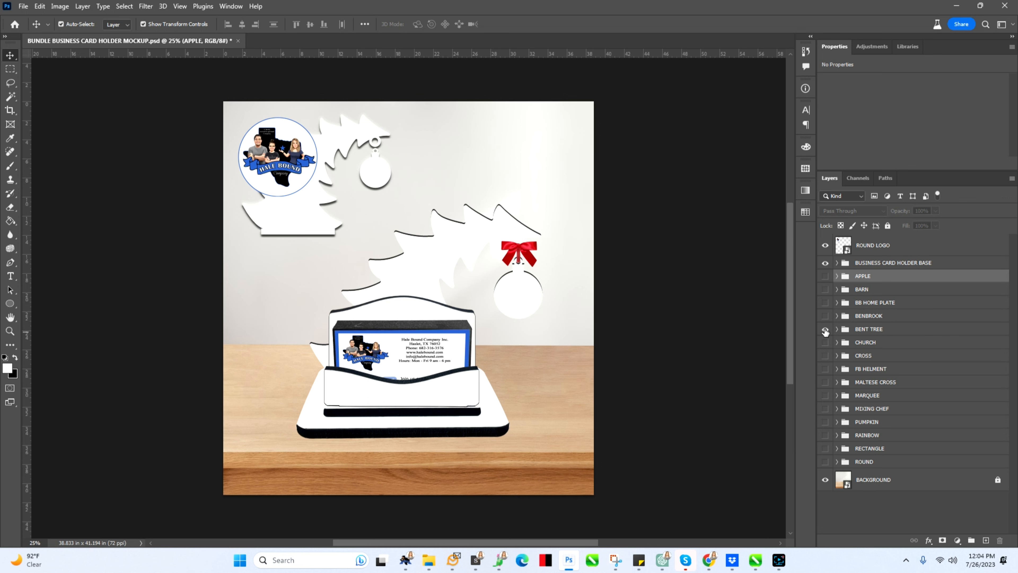
pyautogui.click(837, 328)
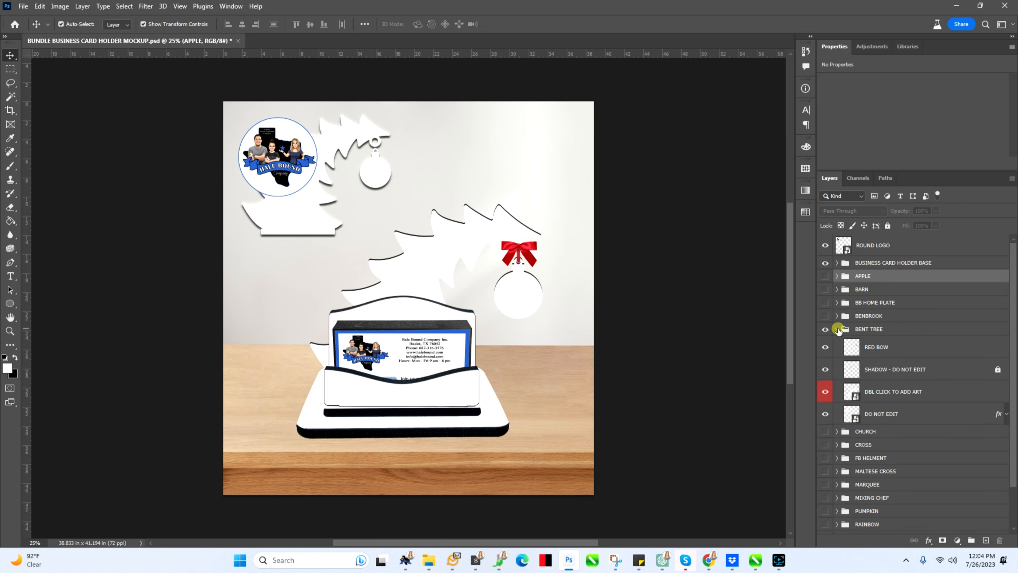
pyautogui.click(873, 348)
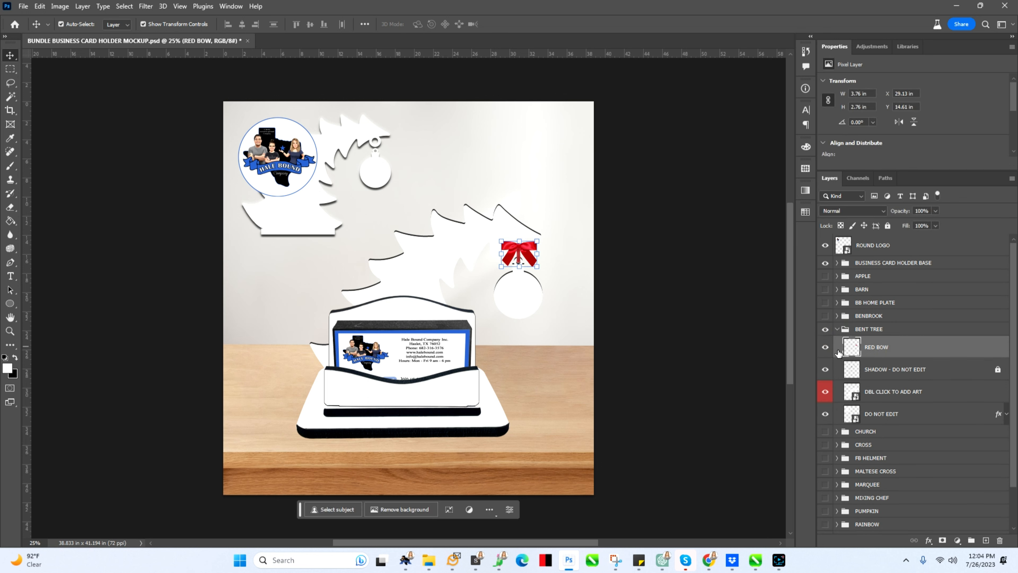
pyautogui.click(825, 347)
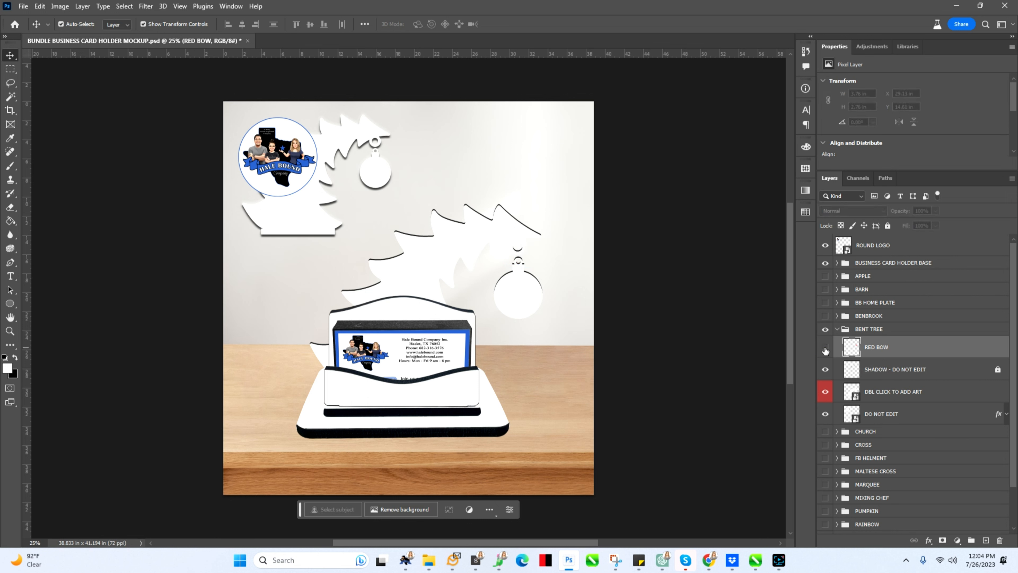
pyautogui.click(825, 348)
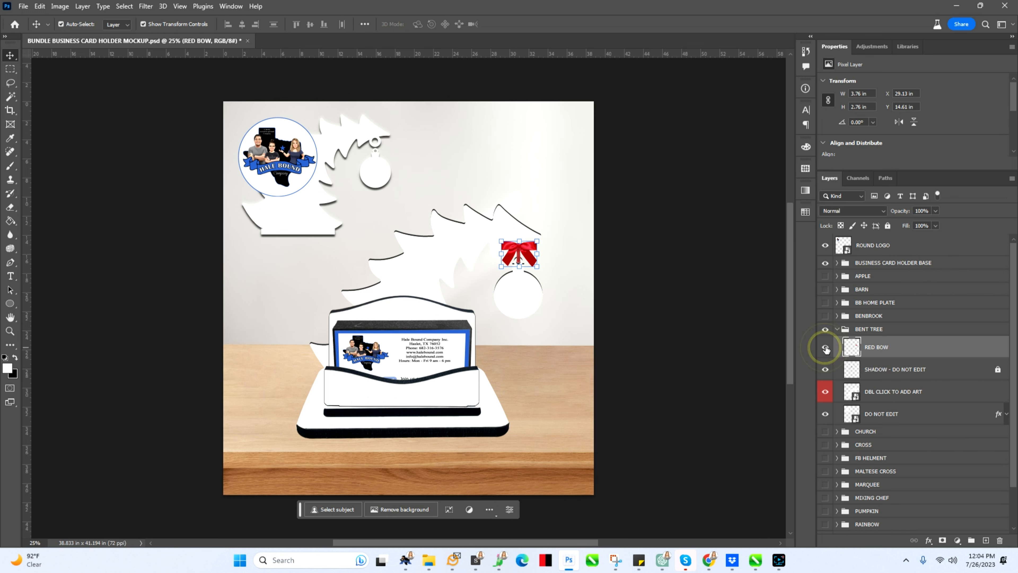
pyautogui.click(837, 329)
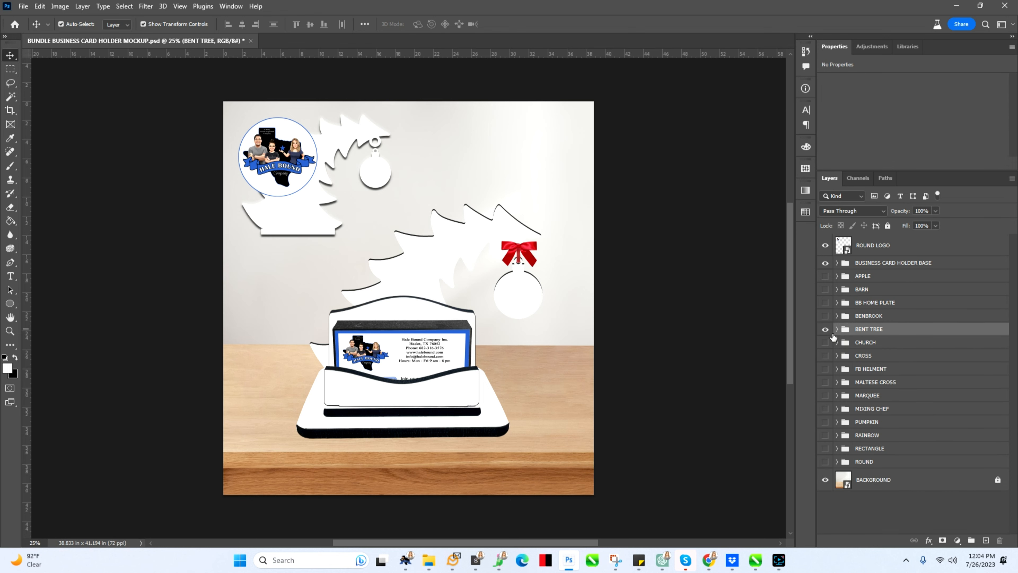
pyautogui.click(825, 329)
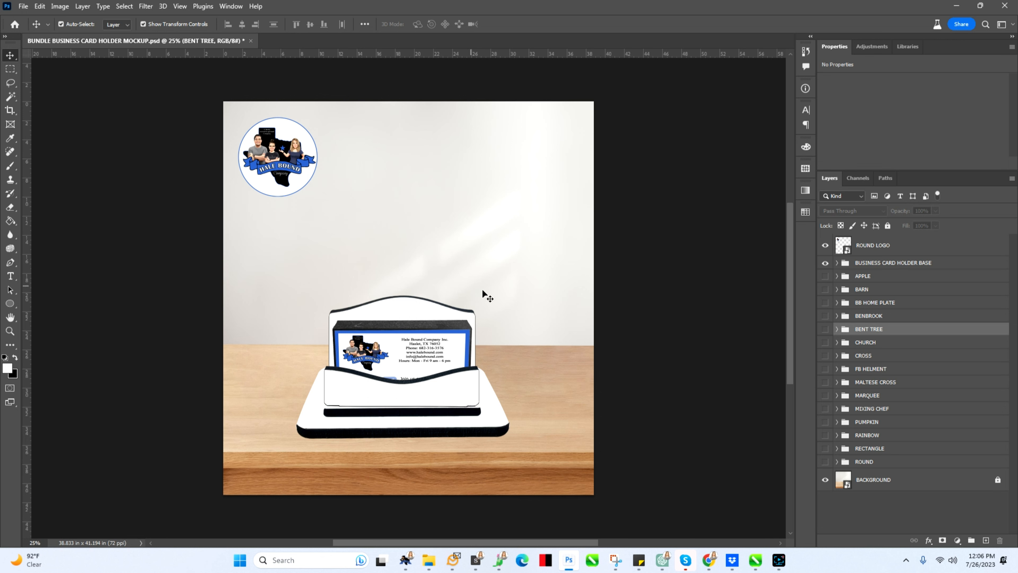
# Show the APPLE group in the mockup and open the design file APPLE - BCHB.psd
pyautogui.click(824, 276)
pyautogui.click(23, 6)
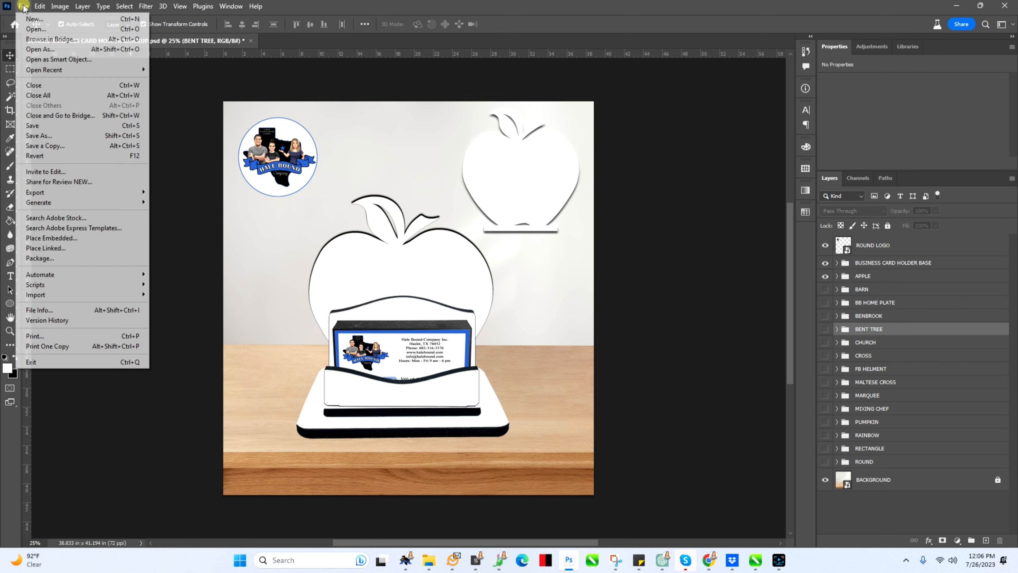
pyautogui.moveTo(82, 6)
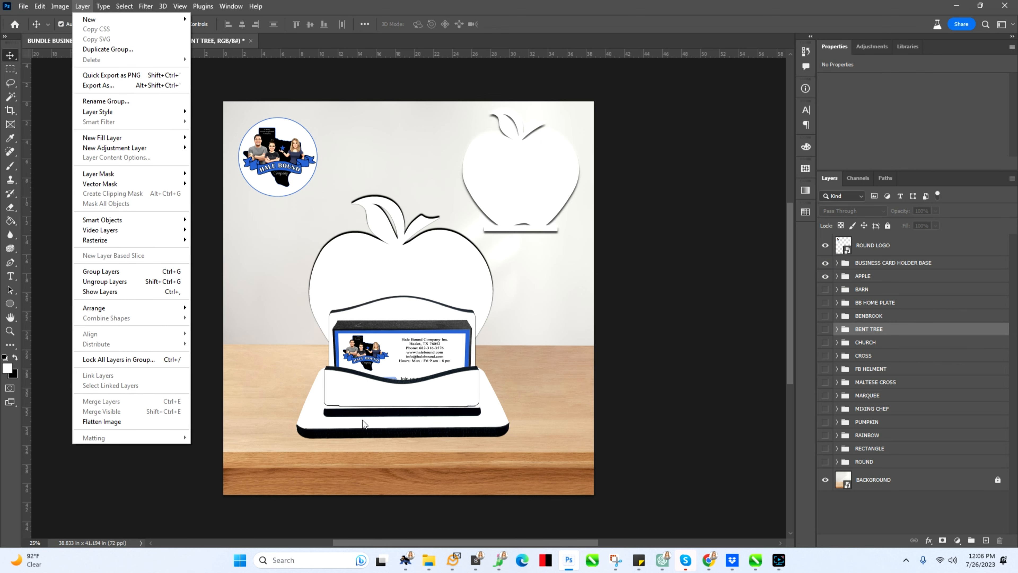
pyautogui.moveTo(24, 6)
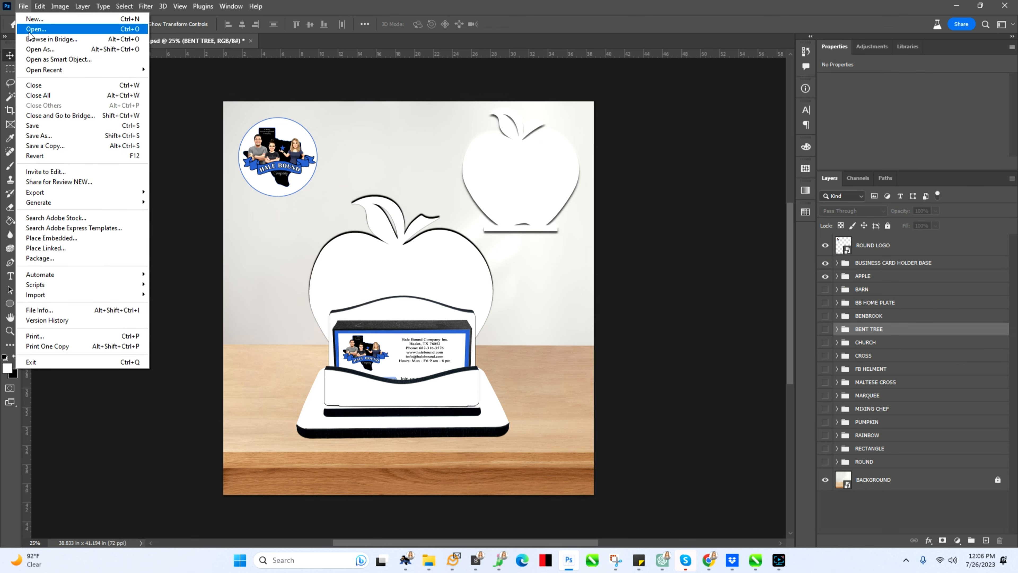
pyautogui.click(31, 30)
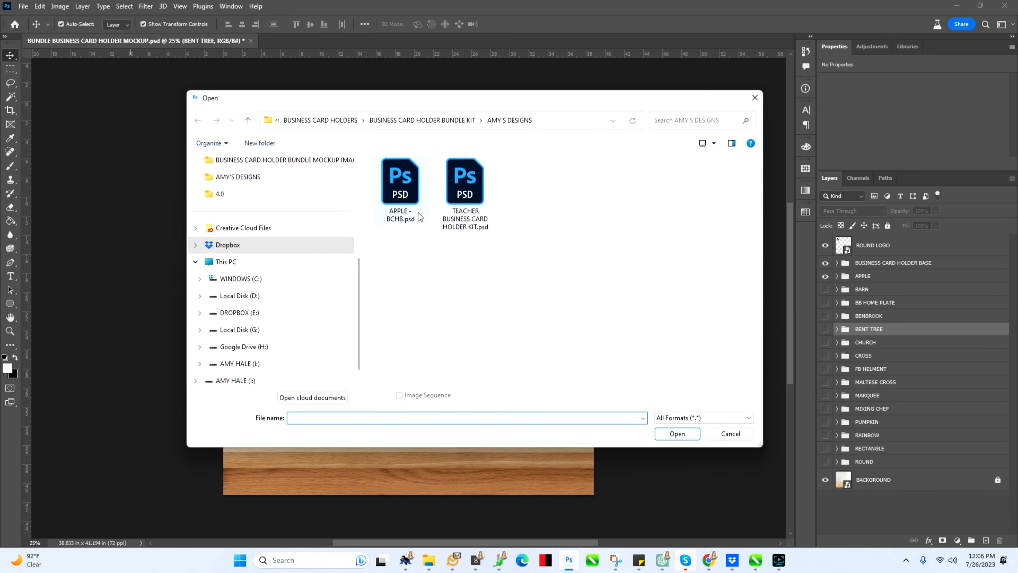
pyautogui.doubleClick(401, 187)
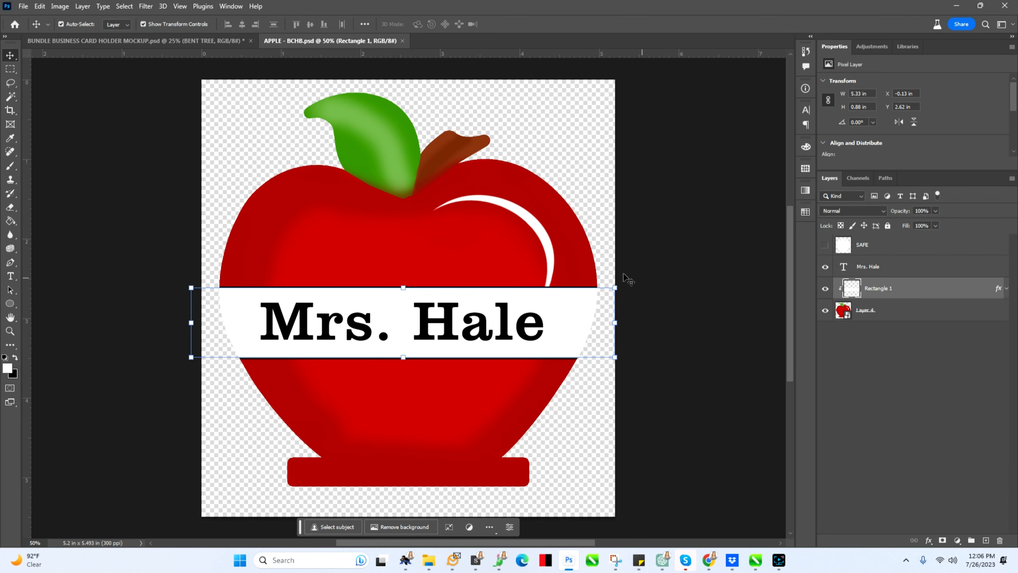
# Check the apple artwork against its SAFE overlay and open TEACHER BUSINESS CARD HOLDER KIT.psd
pyautogui.click(825, 245)
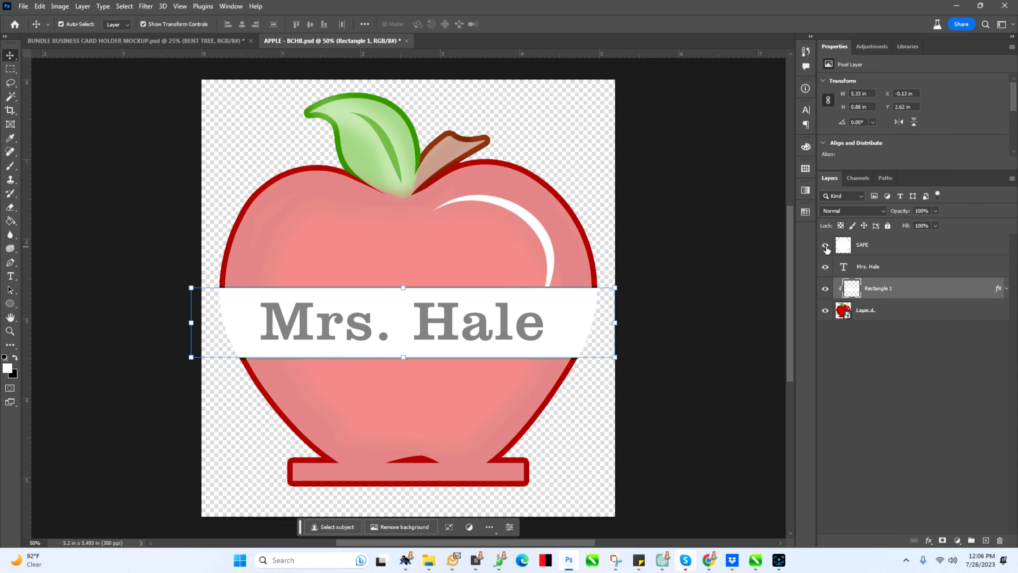
pyautogui.click(825, 245)
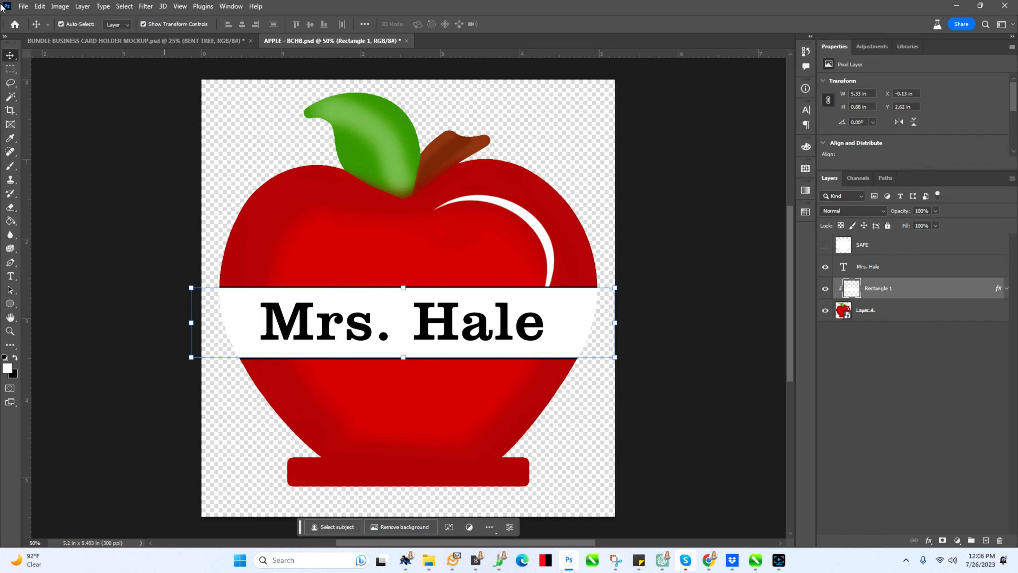
pyautogui.click(23, 6)
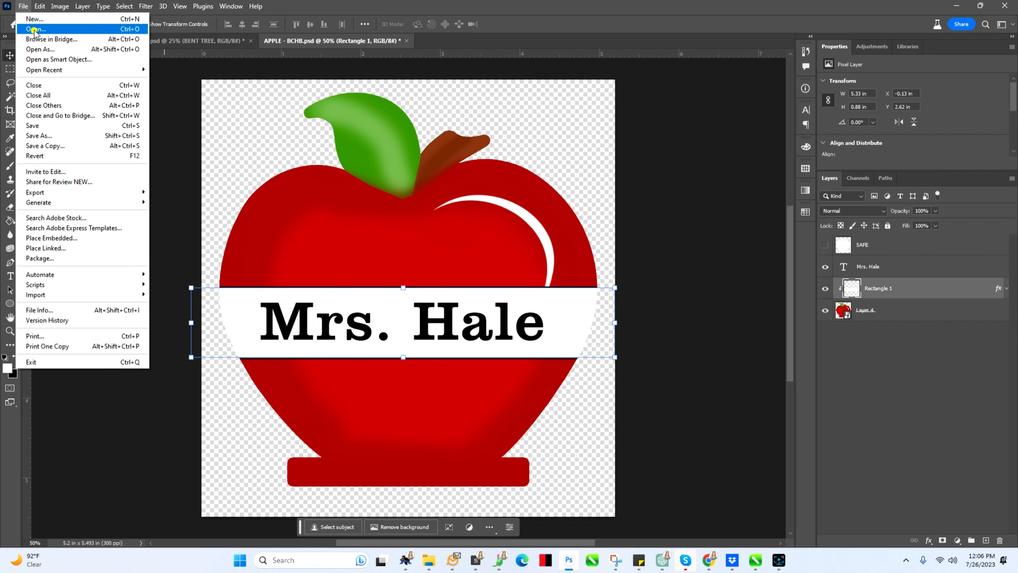
pyautogui.click(35, 29)
pyautogui.doubleClick(465, 188)
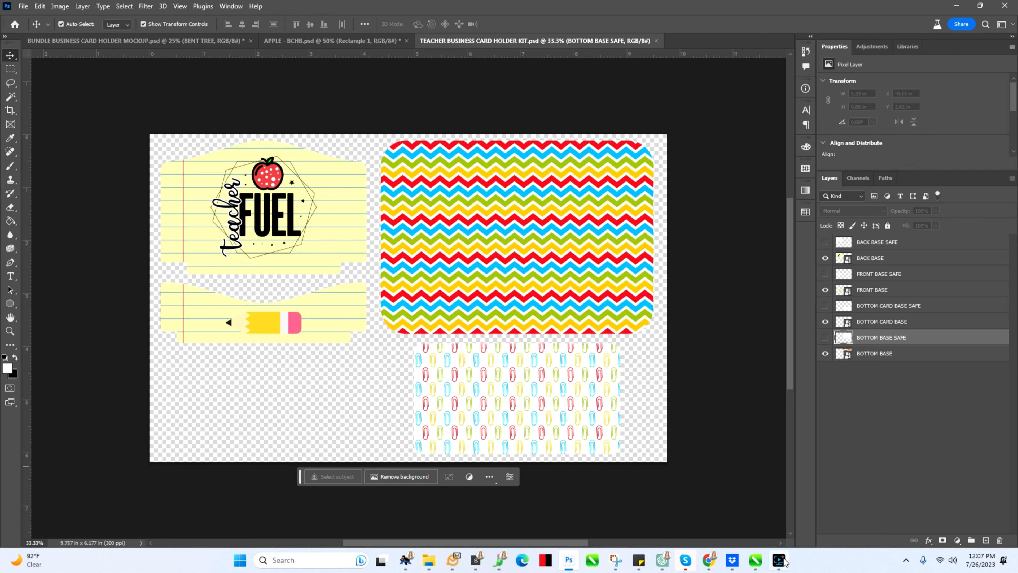
# In the mockup document, expand BUSINESS CARD HOLDER BASE and open the contents of its FRONT BASE smart object
pyautogui.click(106, 48)
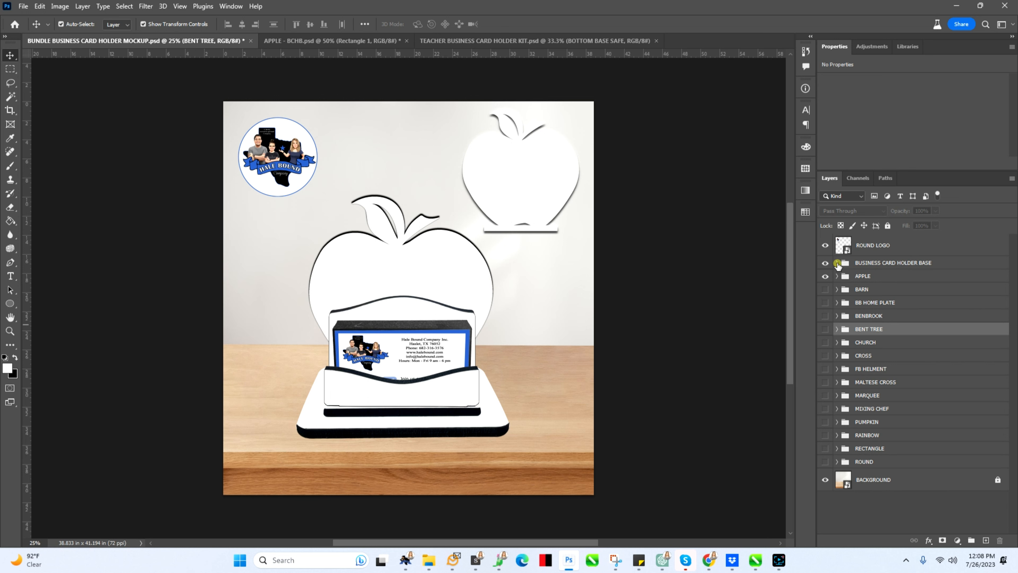
pyautogui.click(837, 263)
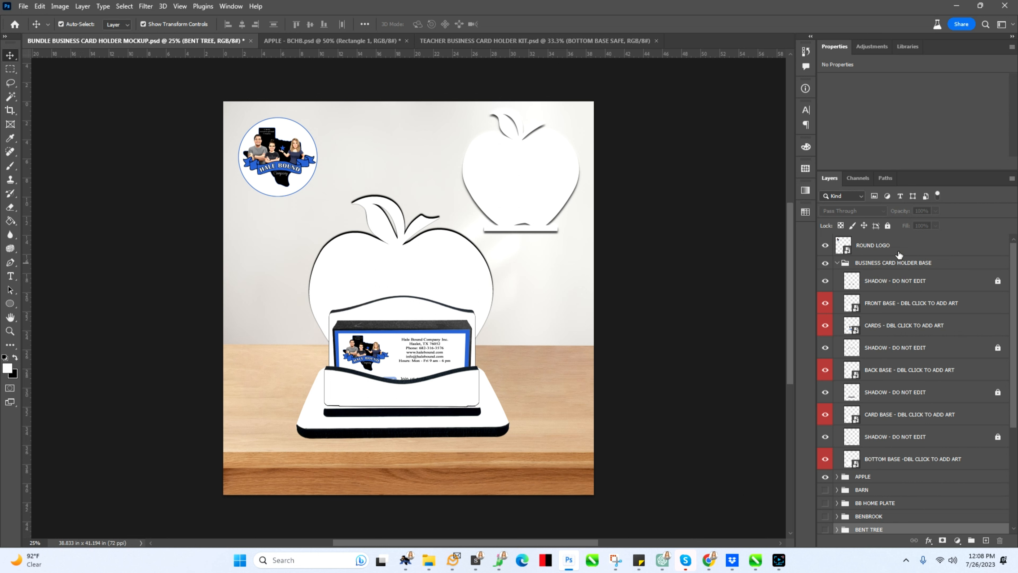
pyautogui.doubleClick(852, 304)
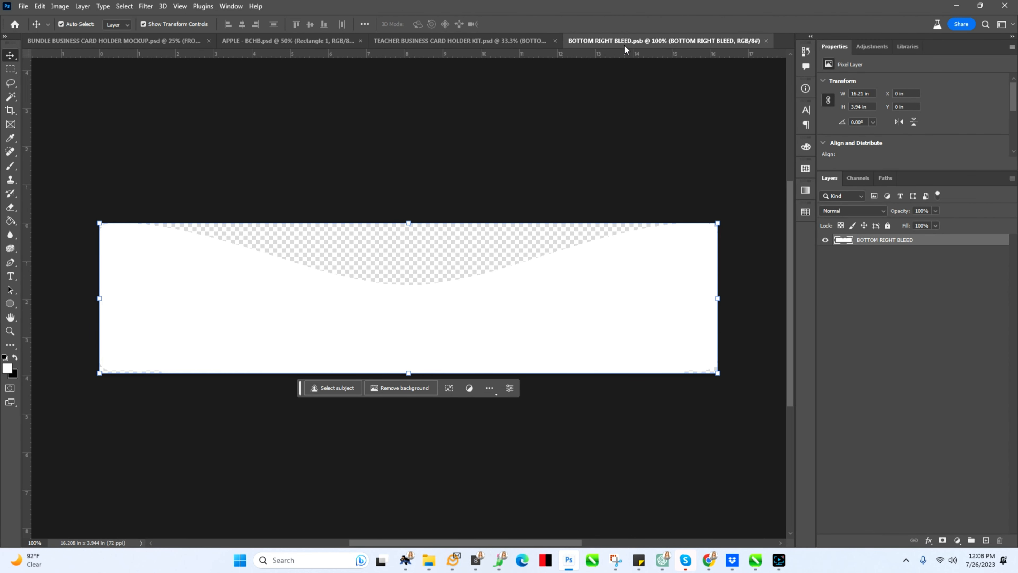
# Copy the pencil FRONT BASE artwork from the teacher kit into BOTTOM RIGHT BLEED.psb, aligned to the canvas's top-left corner at X 0, Y 0
pyautogui.click(495, 41)
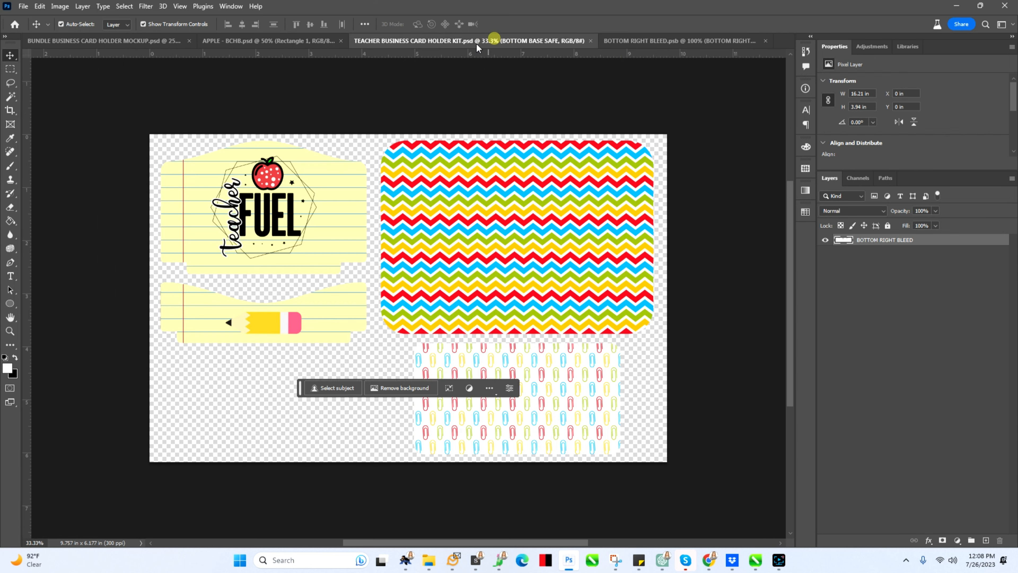
pyautogui.click(334, 308)
pyautogui.moveTo(333, 307)
pyautogui.mouseDown()
pyautogui.moveTo(458, 316)
pyautogui.moveTo(617, 232)
pyautogui.moveTo(654, 43)
pyautogui.moveTo(646, 58)
pyautogui.mouseUp()
pyautogui.moveTo(499, 354)
pyautogui.mouseDown()
pyautogui.moveTo(522, 339)
pyautogui.moveTo(437, 317)
pyautogui.mouseUp()
pyautogui.moveTo(555, 325); pyautogui.dragTo(545, 313)
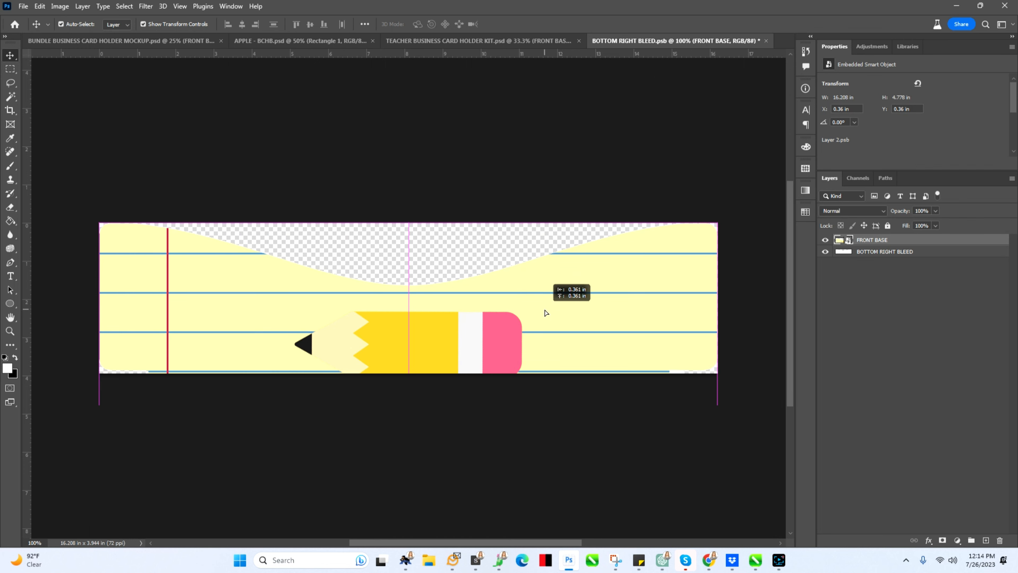
pyautogui.moveTo(545, 312); pyautogui.dragTo(544, 308)
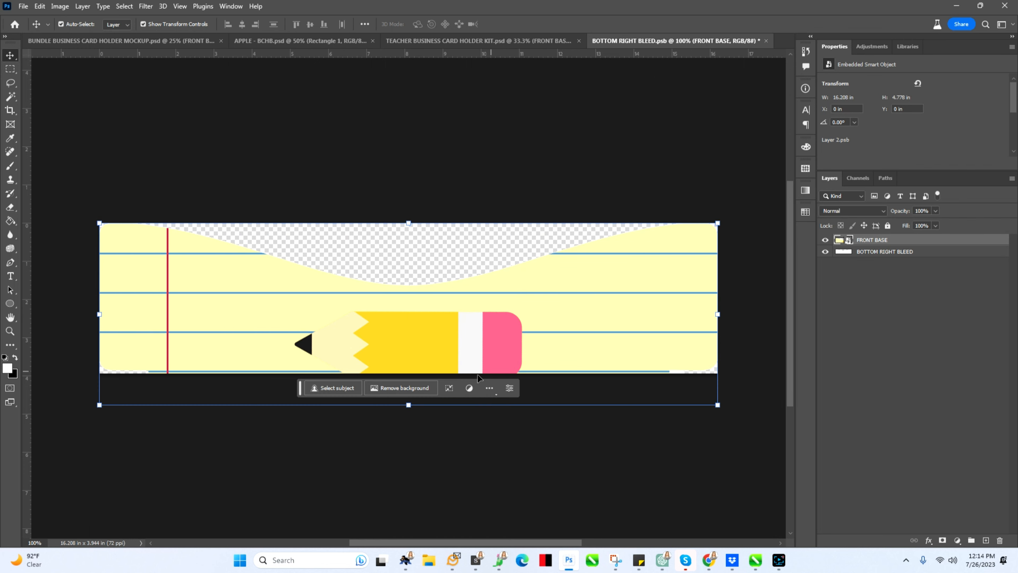
# Reduce the FRONT BASE artwork's height to about 370.79% without changing its width, and reposition it over the white base shape
pyautogui.click(408, 402)
pyautogui.moveTo(409, 403); pyautogui.dragTo(411, 391)
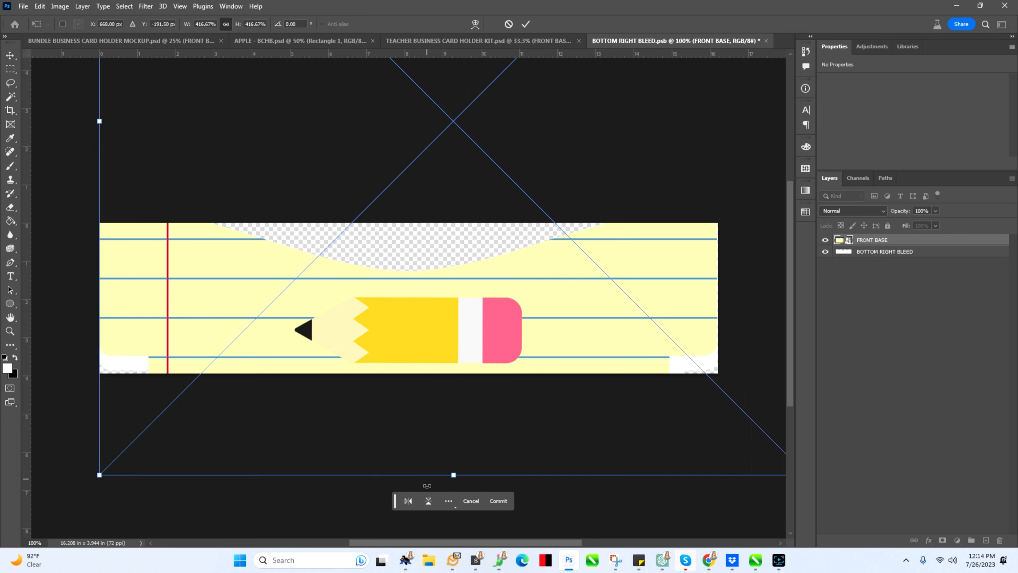
pyautogui.moveTo(452, 474); pyautogui.dragTo(455, 399)
pyautogui.moveTo(484, 281); pyautogui.dragTo(489, 339)
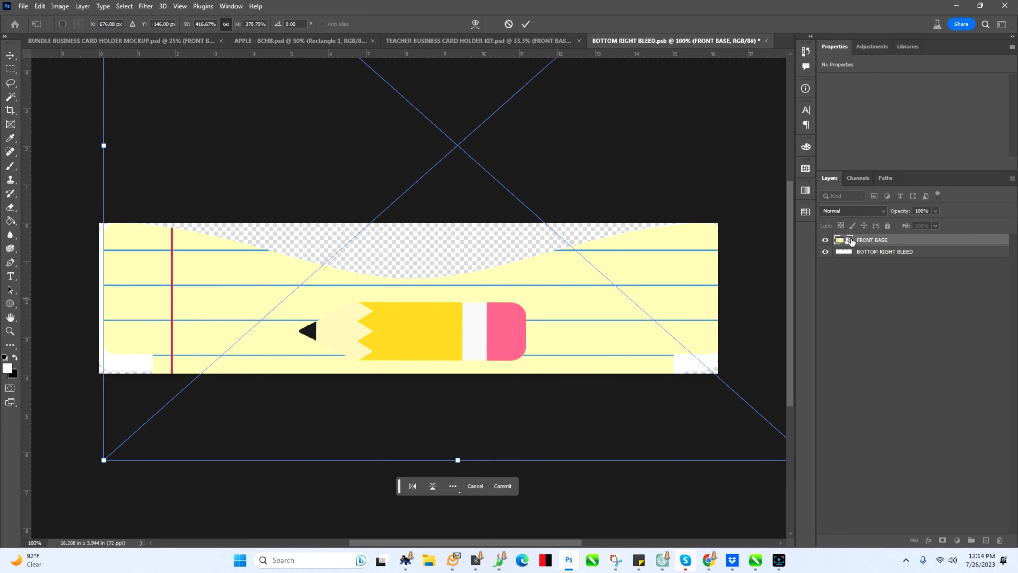
# Fill the white base shape on the BOTTOM RIGHT BLEED layer with the pale yellow sampled from the notebook paper artwork
pyautogui.click(847, 252)
pyautogui.click(7, 367)
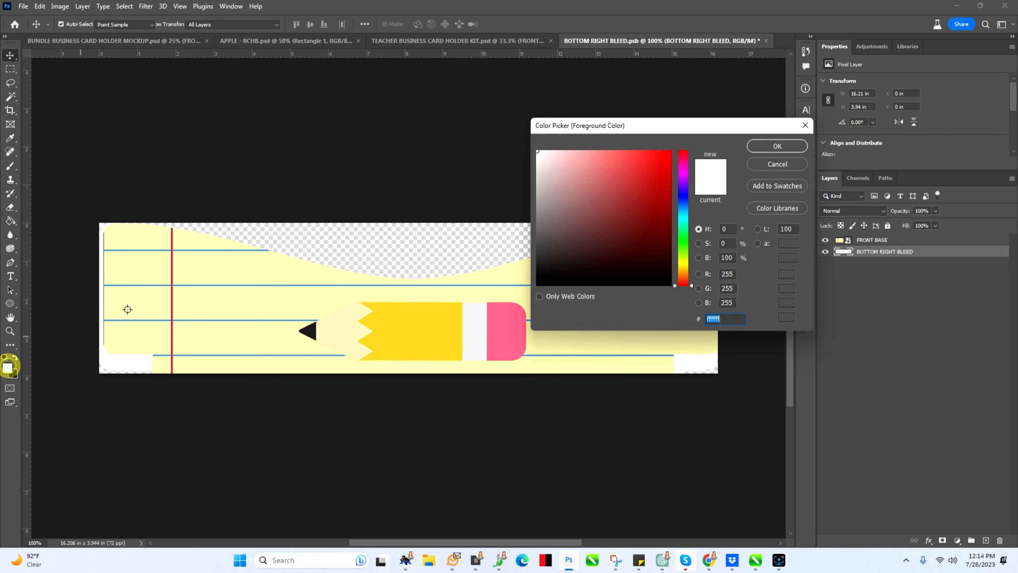
pyautogui.click(131, 304)
pyautogui.click(764, 145)
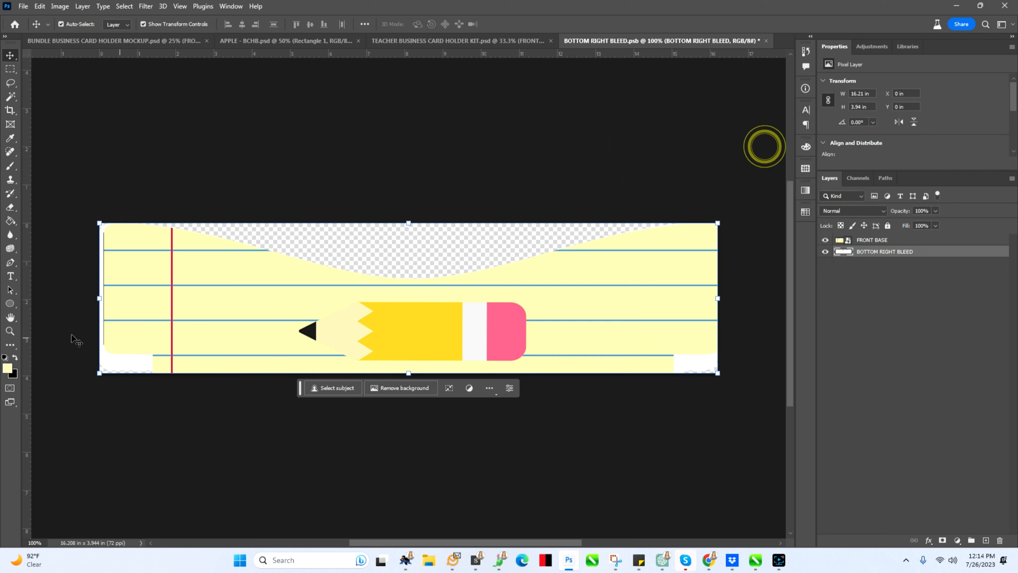
pyautogui.click(10, 220)
pyautogui.click(125, 364)
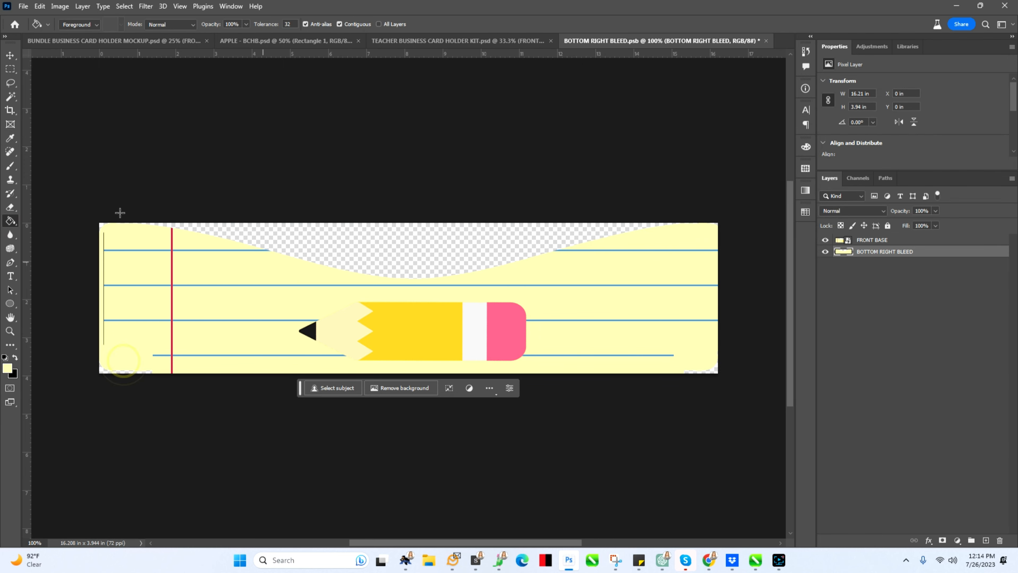
# Align the FRONT BASE artwork to X 0, Y 0, then save and close BOTTOM RIGHT BLEED.psb and return to the mockup document
pyautogui.click(10, 55)
pyautogui.moveTo(399, 311); pyautogui.dragTo(398, 319)
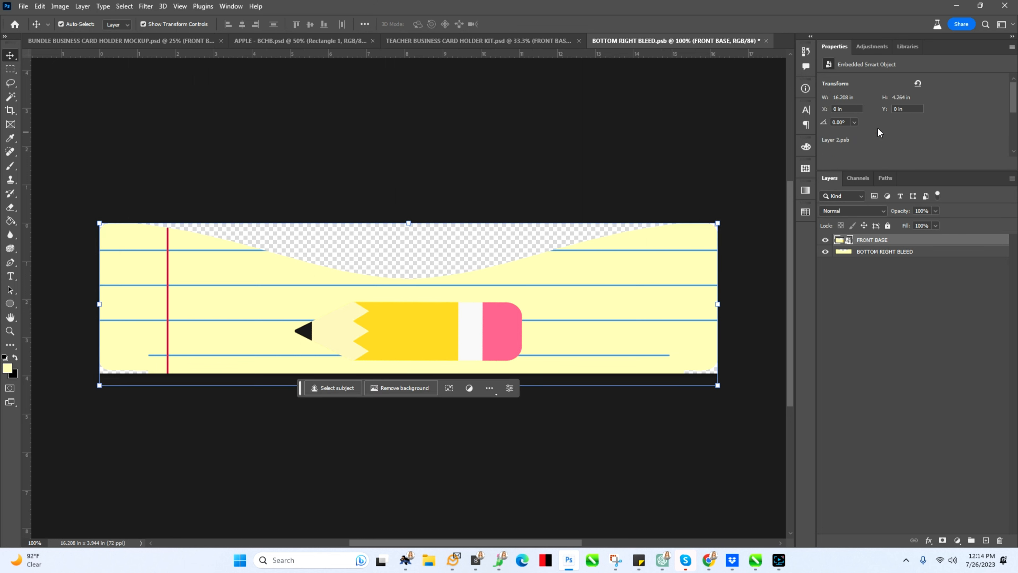
pyautogui.click(765, 41)
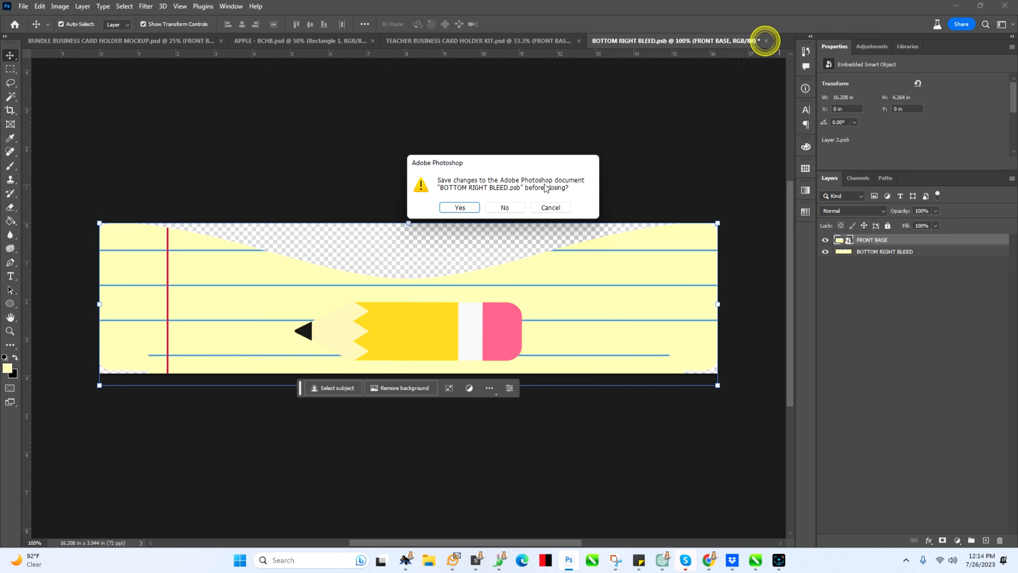
pyautogui.click(460, 207)
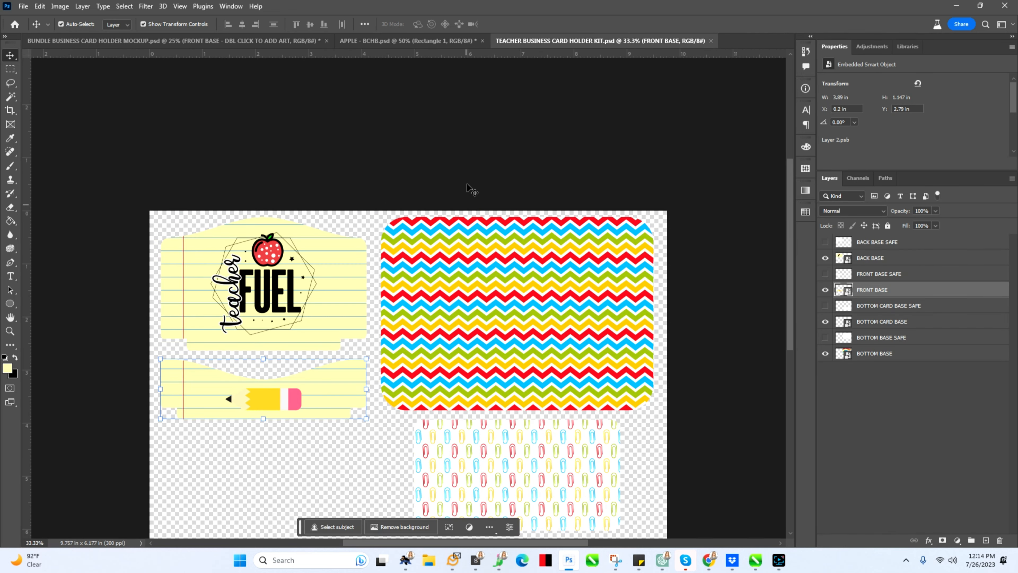
pyautogui.click(240, 41)
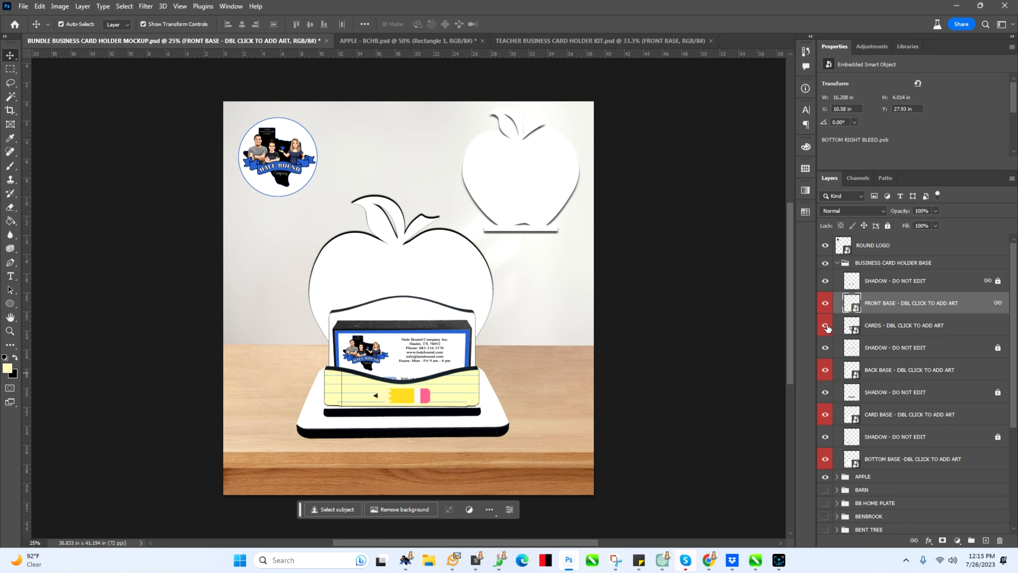
# Open the BACK BASE smart object's contents and copy the Teacher Fuel BACK BASE artwork from the teacher kit into TOP LEFT BLEED.psb
pyautogui.click(866, 326)
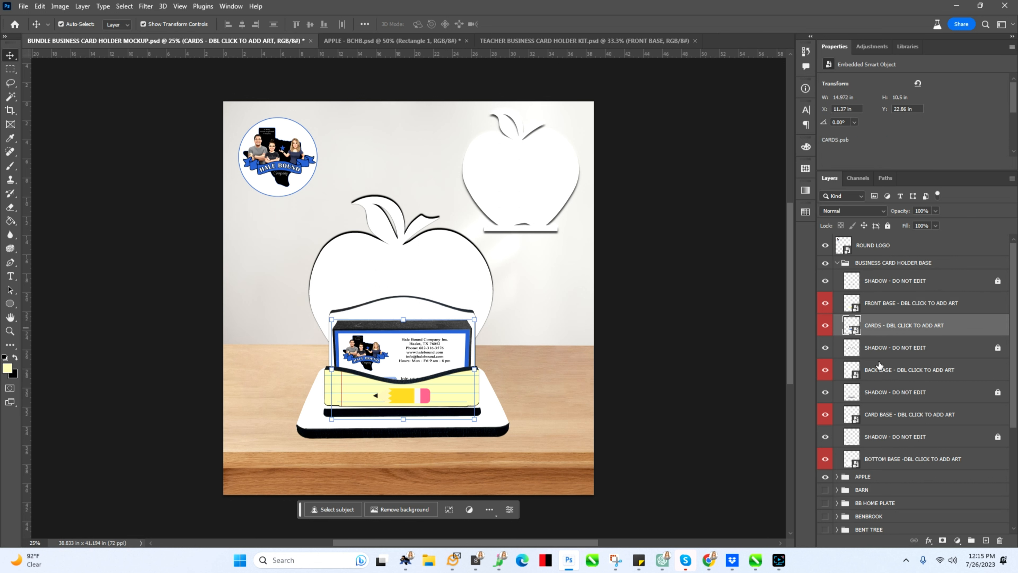
pyautogui.click(855, 377)
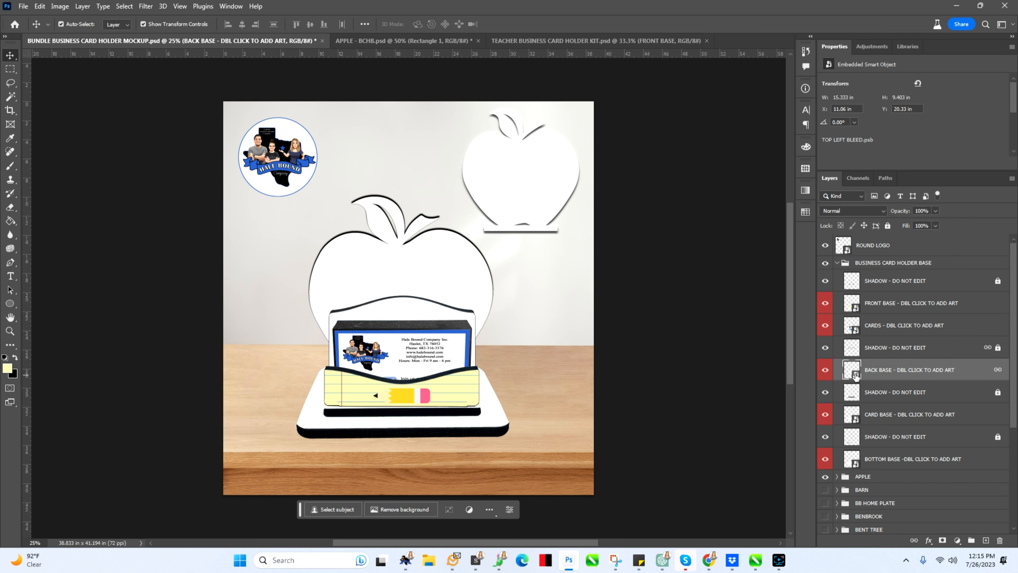
pyautogui.doubleClick(856, 376)
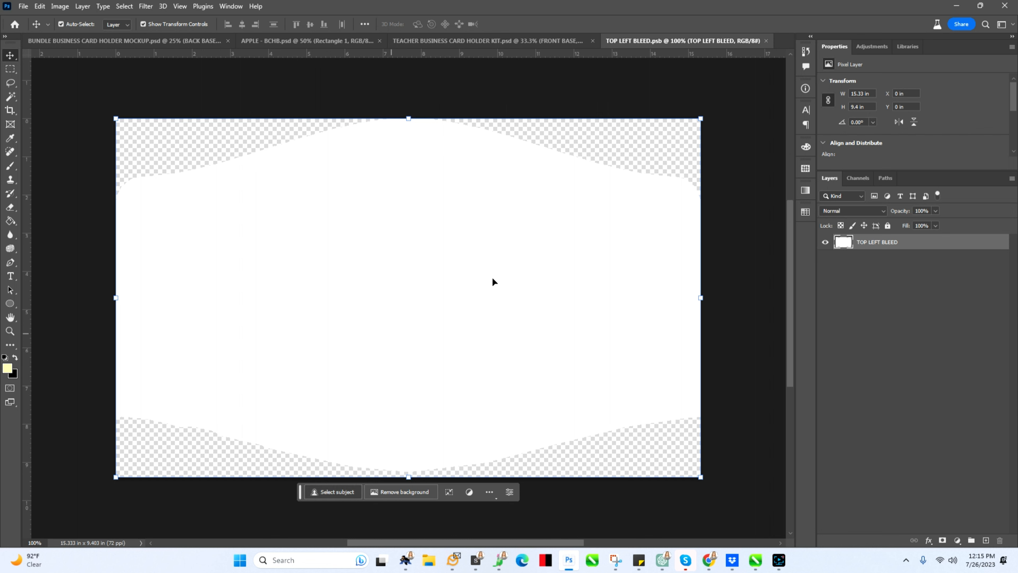
pyautogui.click(411, 39)
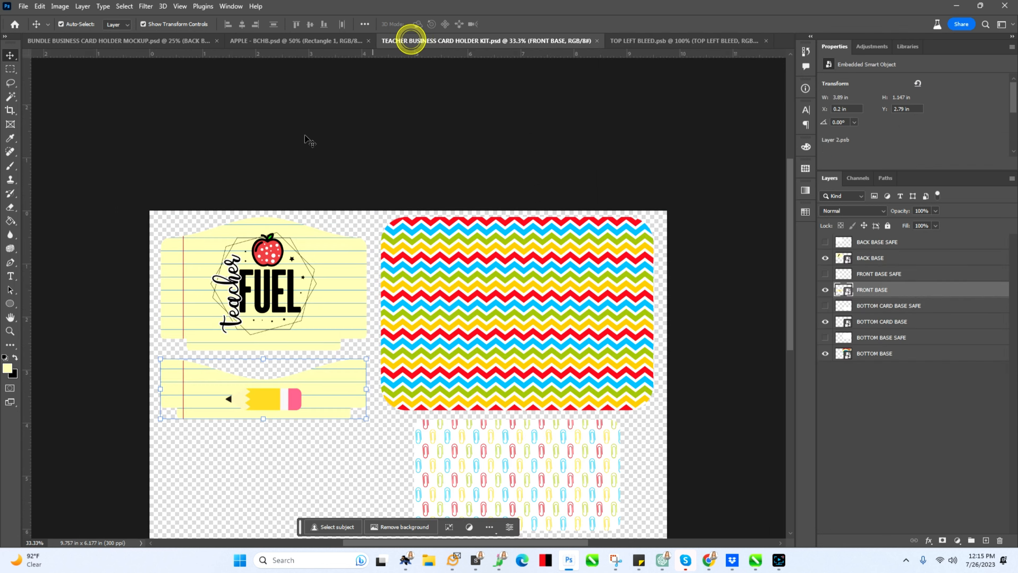
pyautogui.click(251, 301)
pyautogui.moveTo(250, 301); pyautogui.dragTo(480, 292)
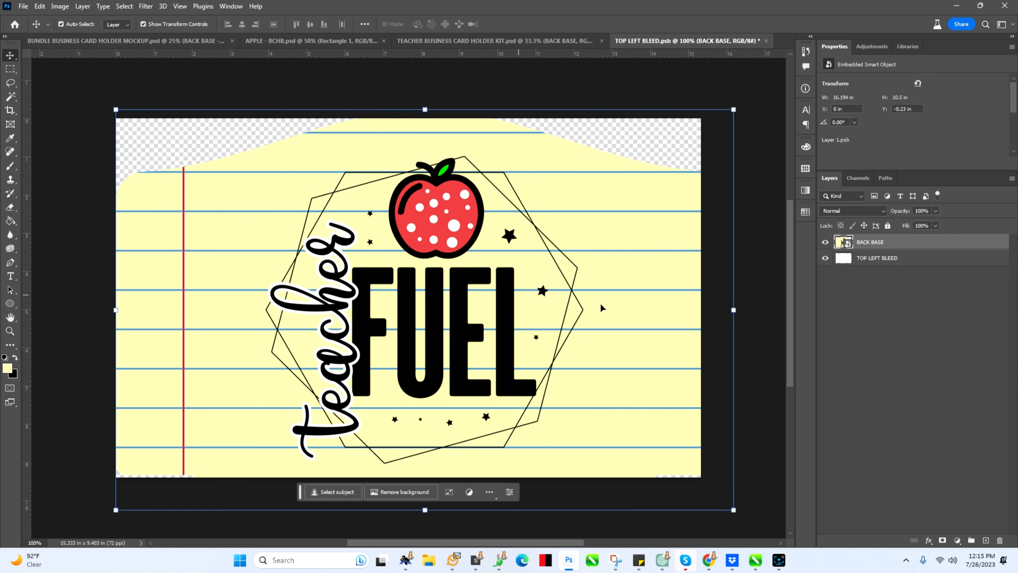
# Clip the BACK BASE artwork to the TOP LEFT BLEED layer and center the design over the shape, at X -0.54 in, Y -0.66 in
pyautogui.moveTo(876, 251); pyautogui.dragTo(874, 248)
pyautogui.keyDown('alt'); pyautogui.click(873, 248); pyautogui.keyUp('alt')
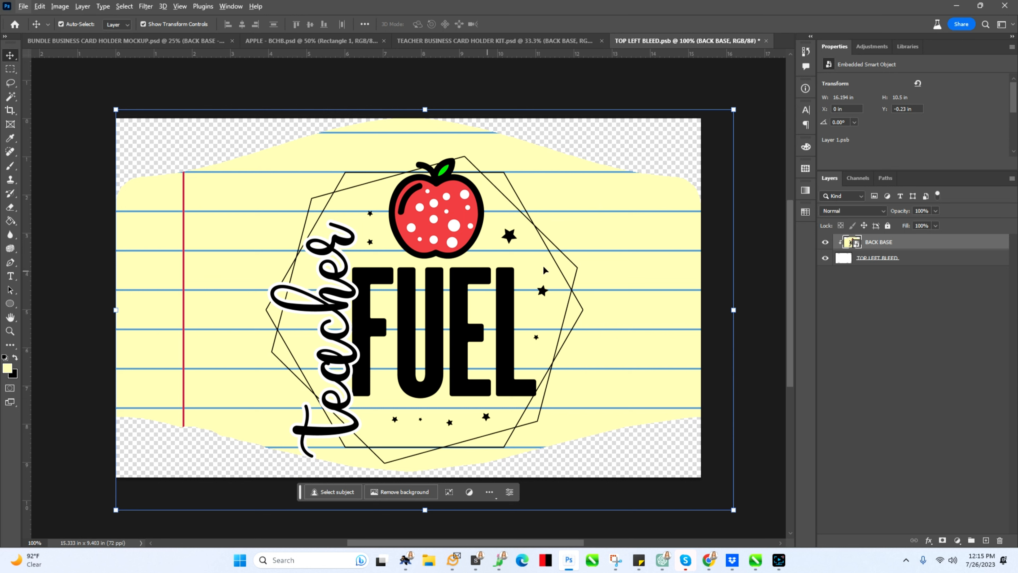
pyautogui.moveTo(516, 293); pyautogui.dragTo(511, 288)
pyautogui.moveTo(491, 252); pyautogui.dragTo(474, 244)
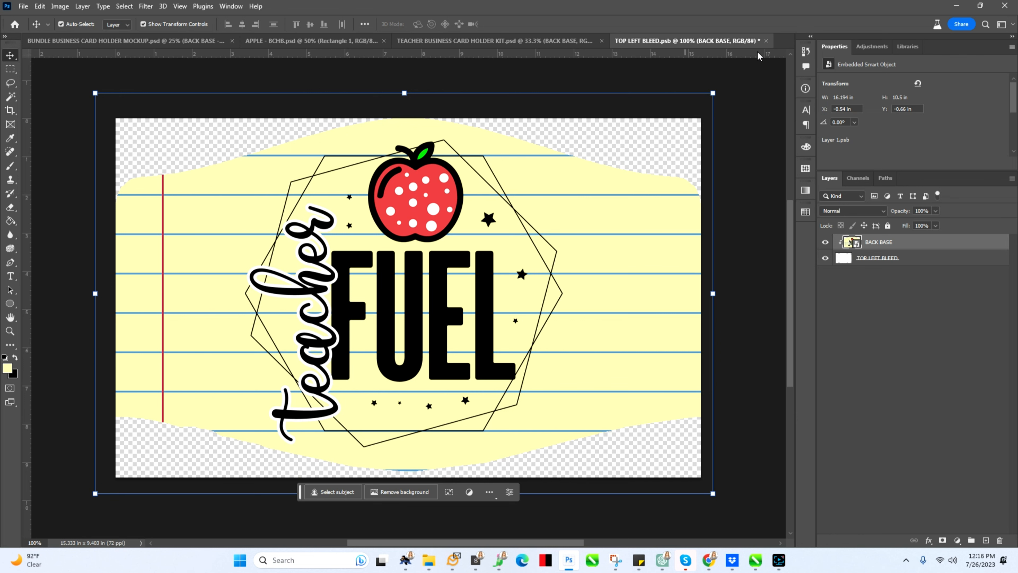
# Save and close TOP LEFT BLEED.psb, and hide the CARDS layer in the mockup document
pyautogui.click(765, 41)
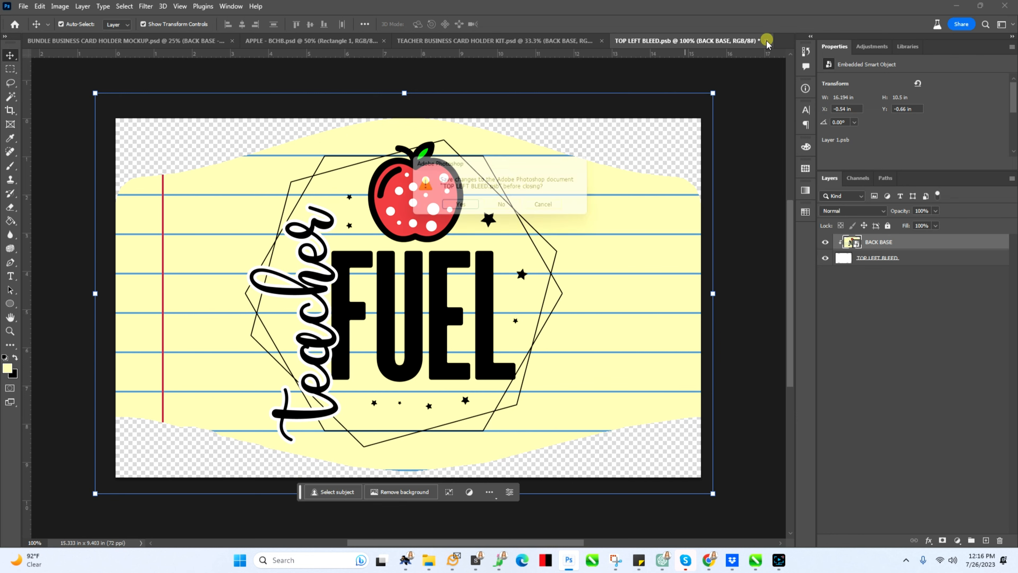
pyautogui.click(459, 208)
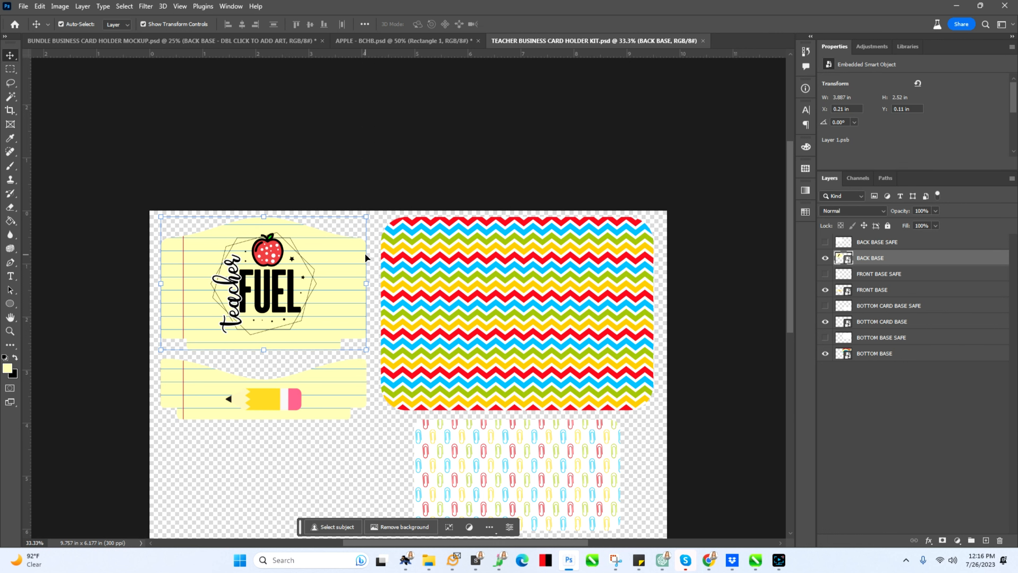
pyautogui.click(263, 40)
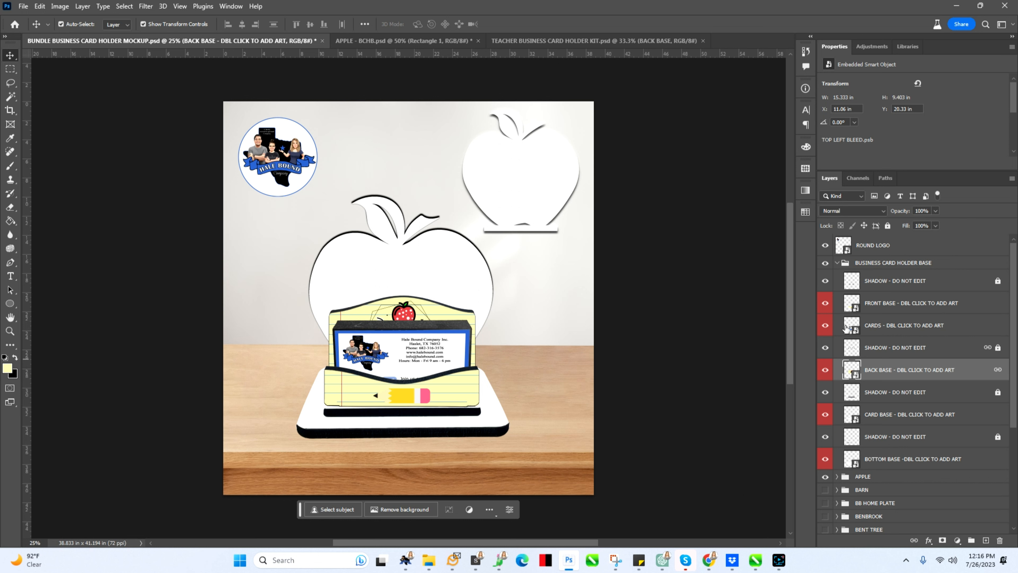
pyautogui.click(825, 325)
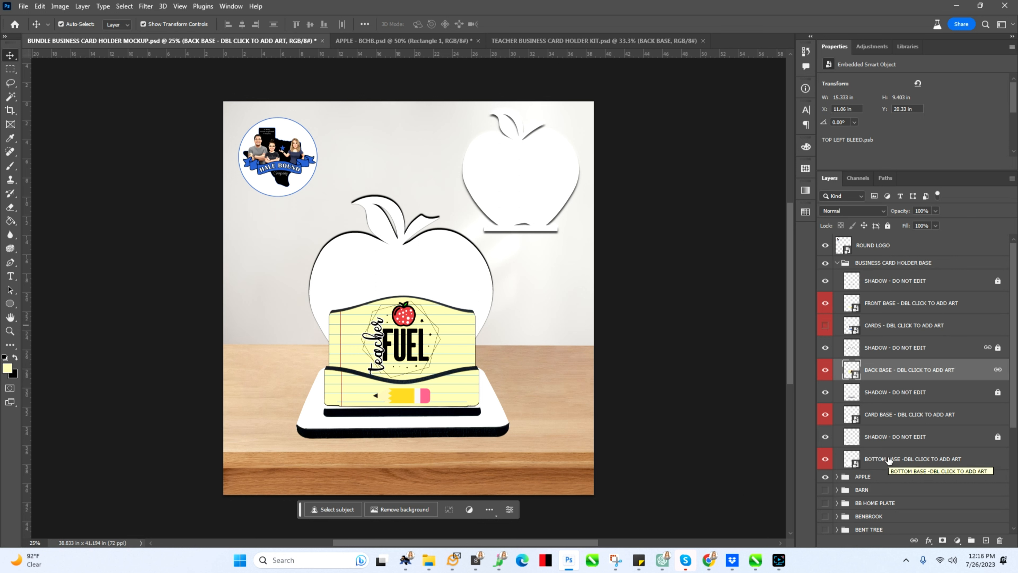
# Open the CARD BASE smart object's contents and copy the paperclip BOTTOM CARD BASE artwork into BOTTOM LEFT BLEED.psb at X 0, Y 0
pyautogui.click(905, 421)
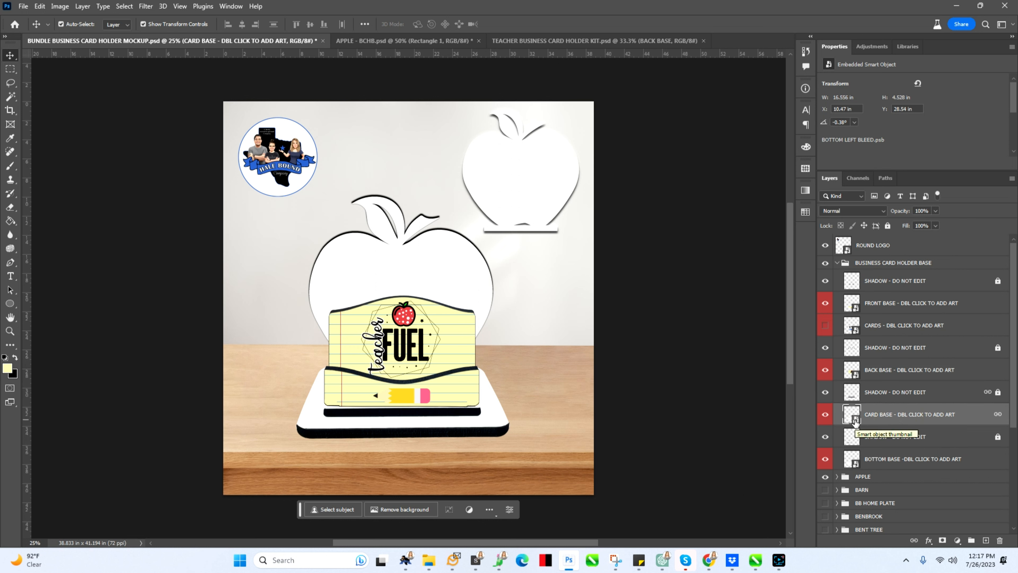
pyautogui.doubleClick(855, 420)
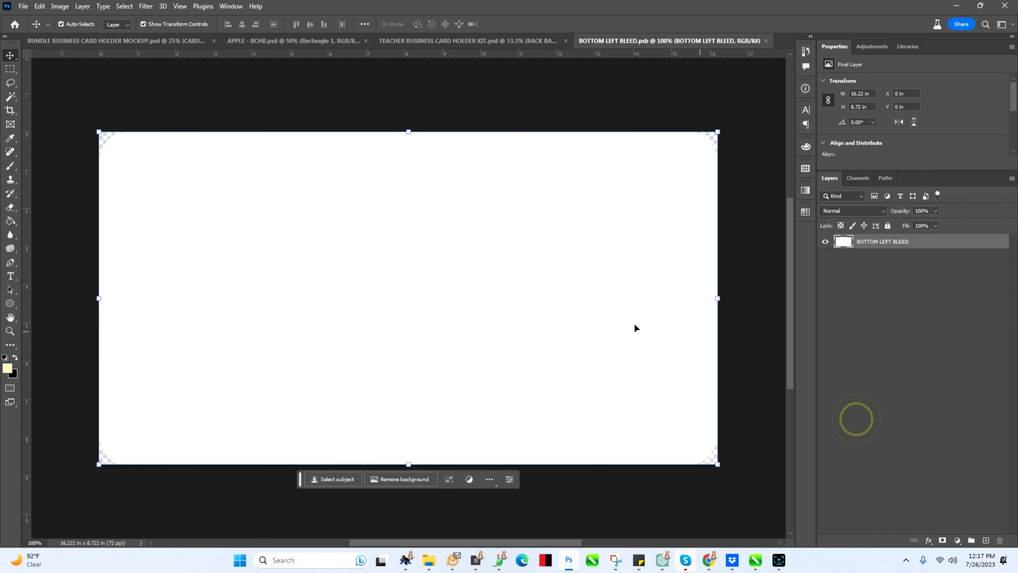
pyautogui.click(465, 40)
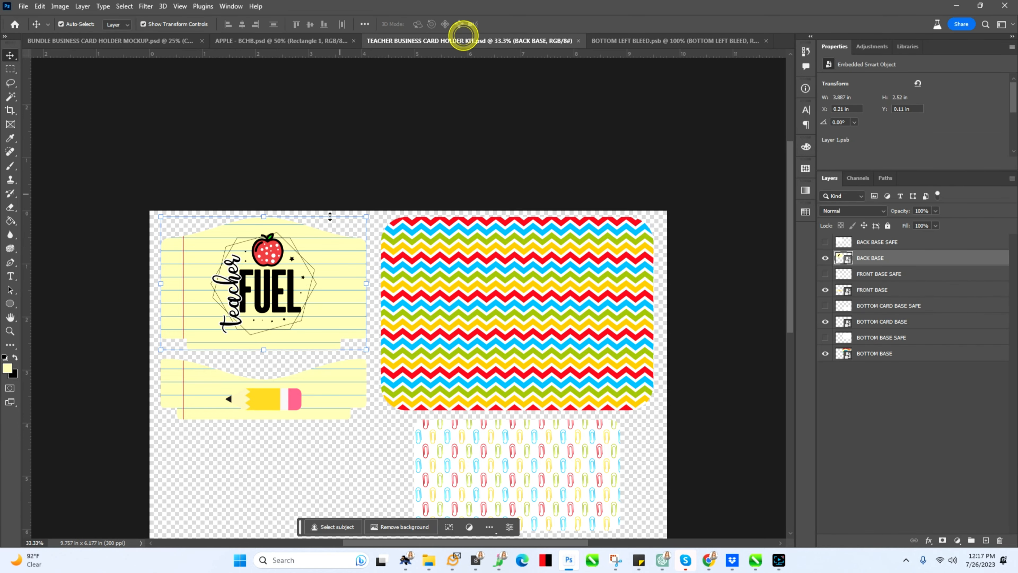
pyautogui.moveTo(545, 449); pyautogui.dragTo(424, 289)
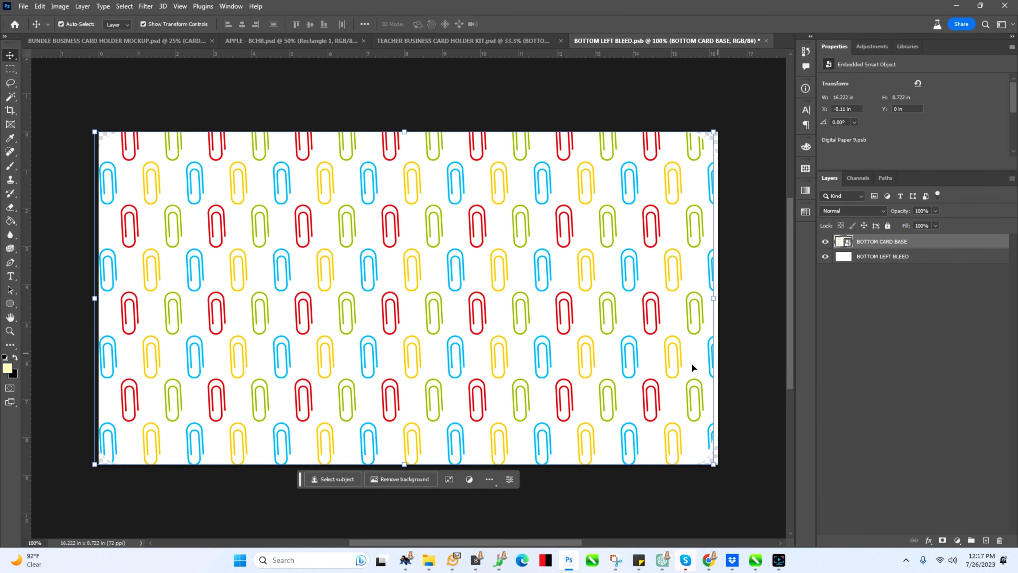
pyautogui.moveTo(608, 354); pyautogui.dragTo(612, 354)
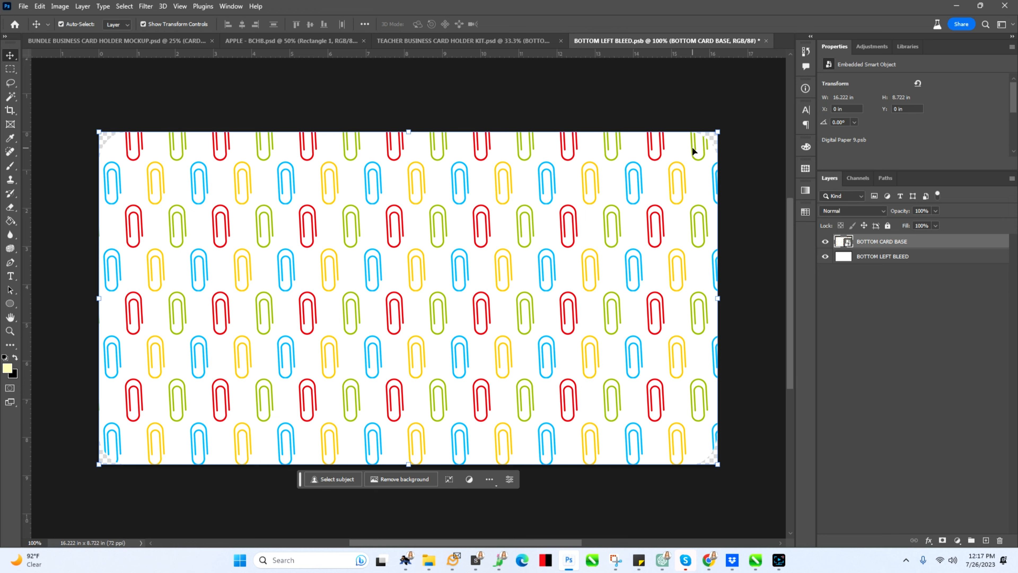
pyautogui.click(778, 560)
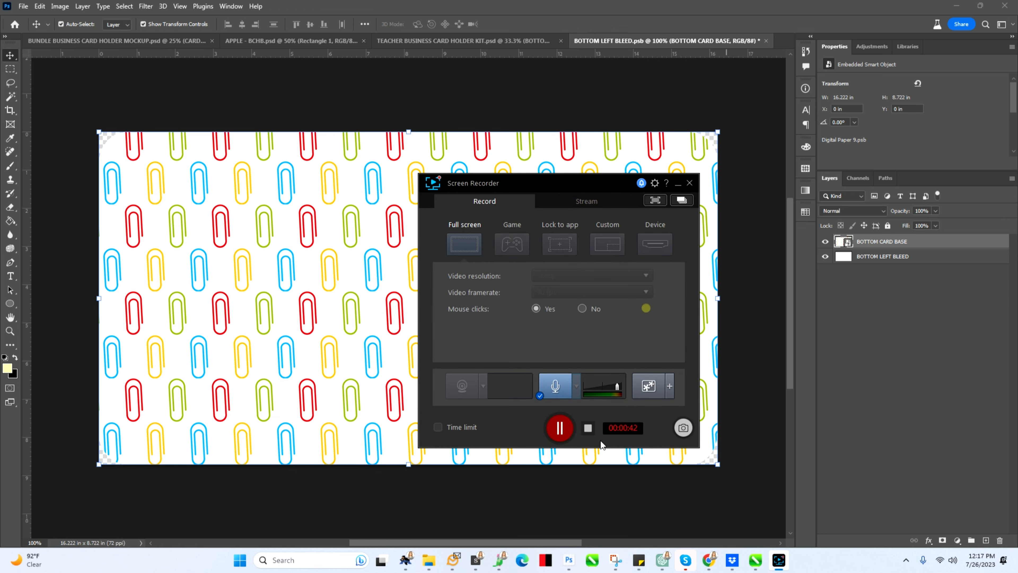
pyautogui.click(588, 427)
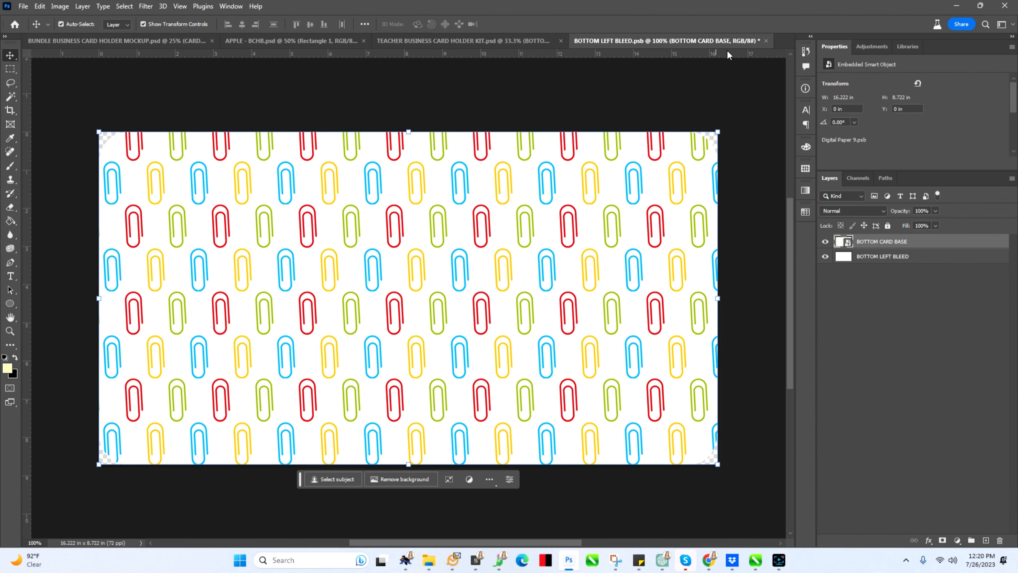
# Save and close BOTTOM LEFT BLEED.psb, and inspect the paperclip card base up close in the mockup document
pyautogui.click(765, 40)
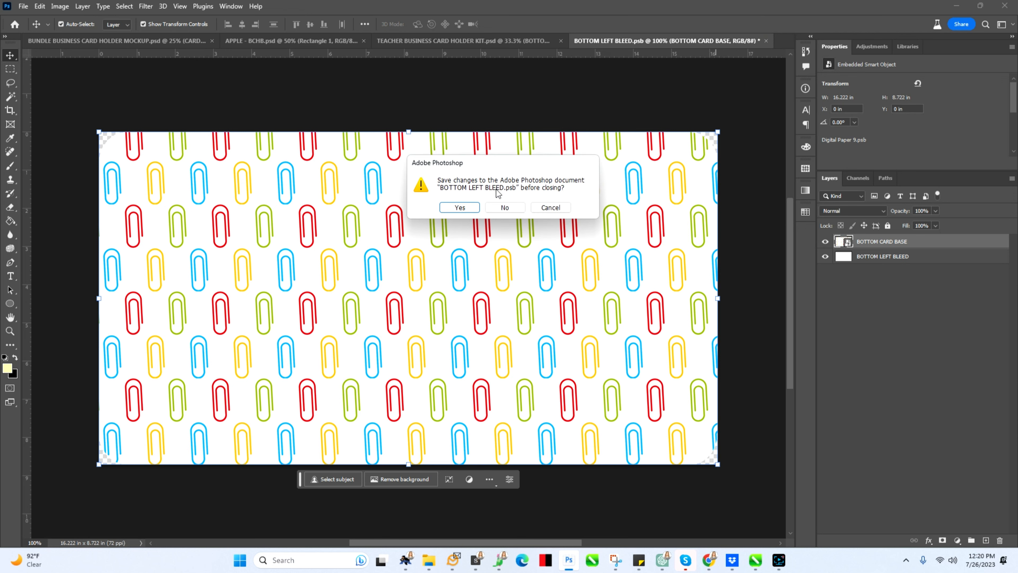
pyautogui.click(468, 207)
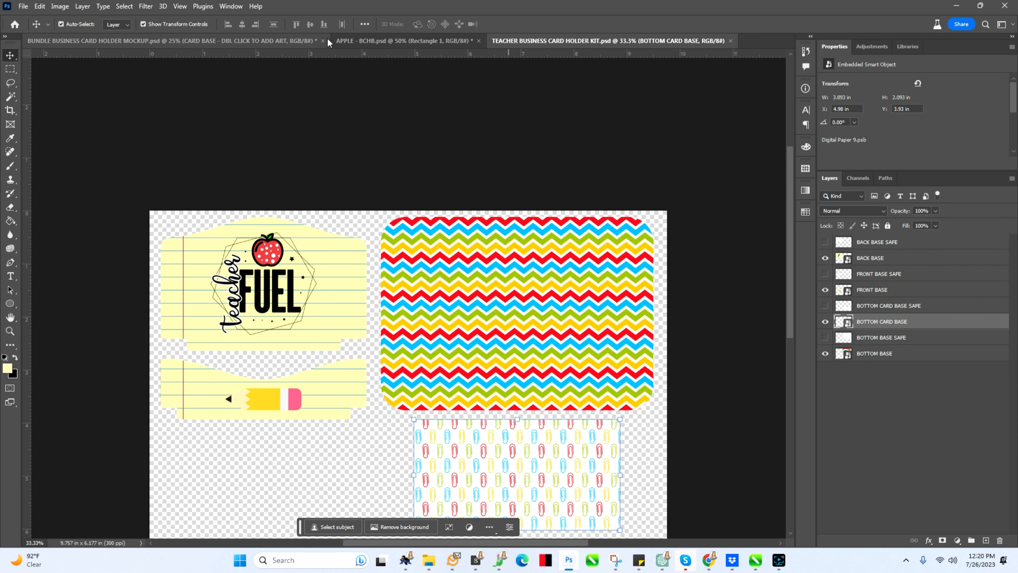
pyautogui.click(294, 40)
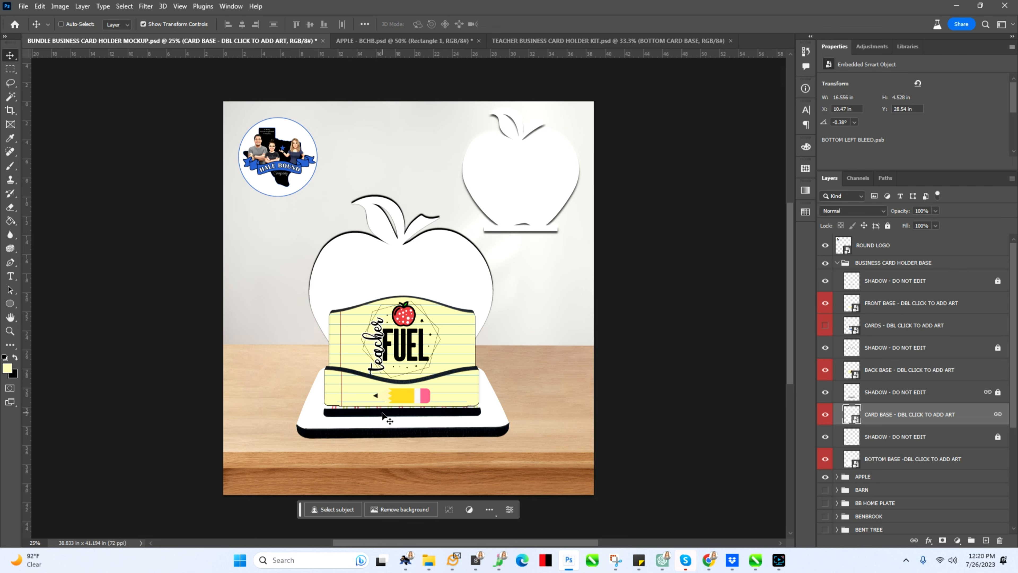
pyautogui.hotkey('ctrl', '+')
pyautogui.scroll(-1, 441, 437)
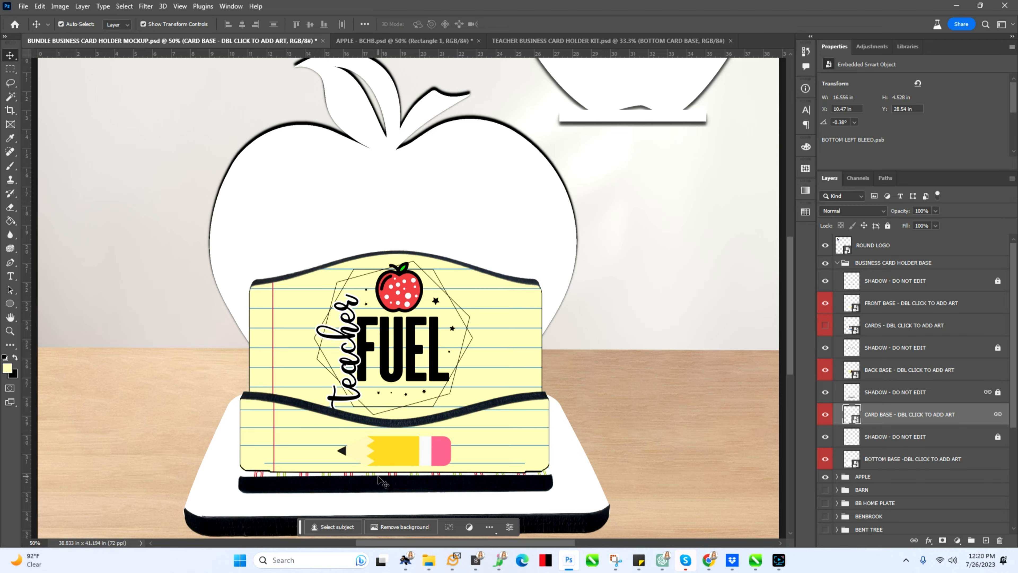
pyautogui.hotkey('ctrl', '-')
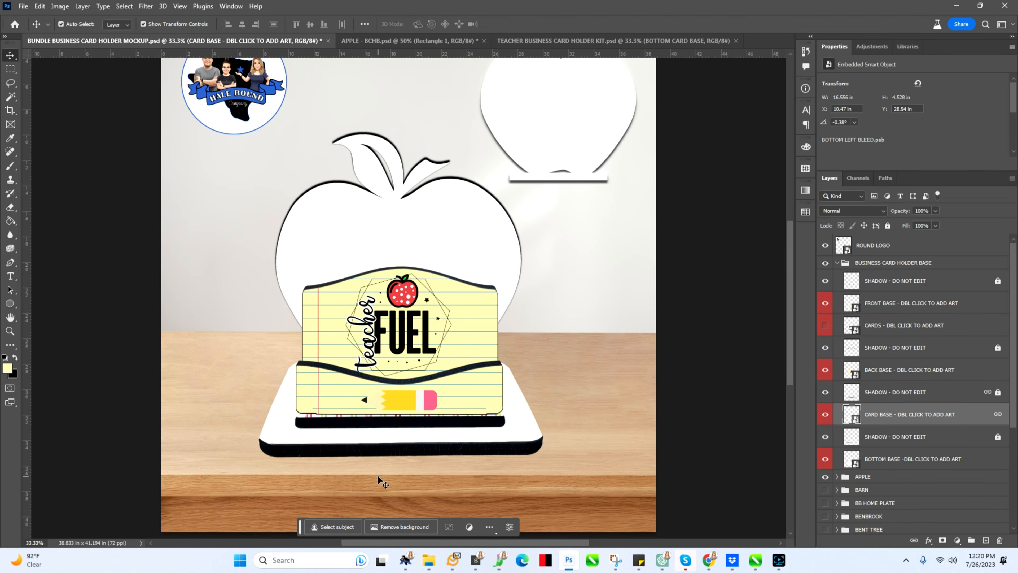
# Open the BOTTOM BASE smart object's contents and copy the chevron BOTTOM BASE artwork into TOP RIGHT BLEED.psb at X 0, Y 0
pyautogui.click(856, 464)
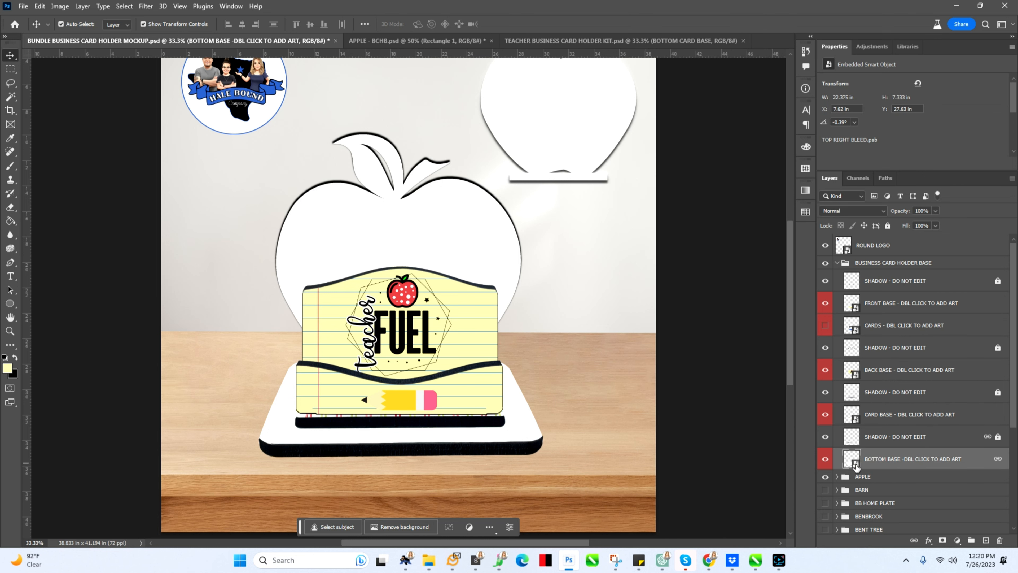
pyautogui.doubleClick(856, 463)
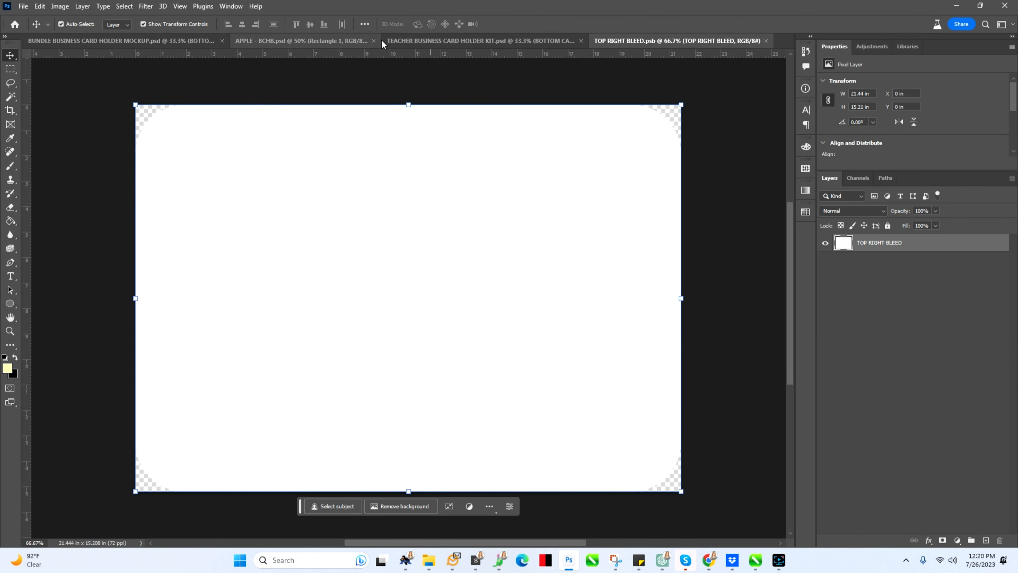
pyautogui.click(406, 41)
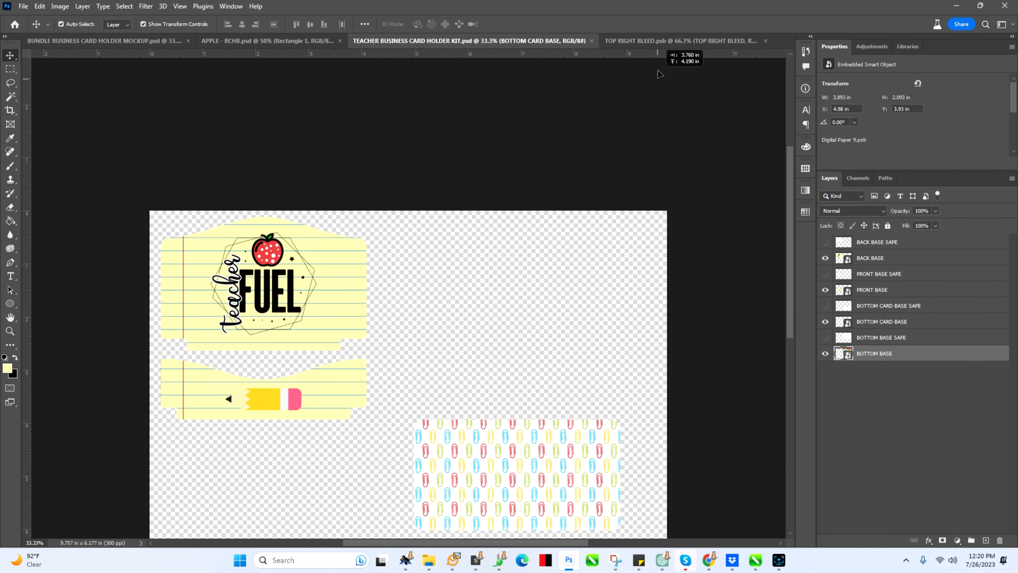
pyautogui.moveTo(660, 37); pyautogui.dragTo(476, 302)
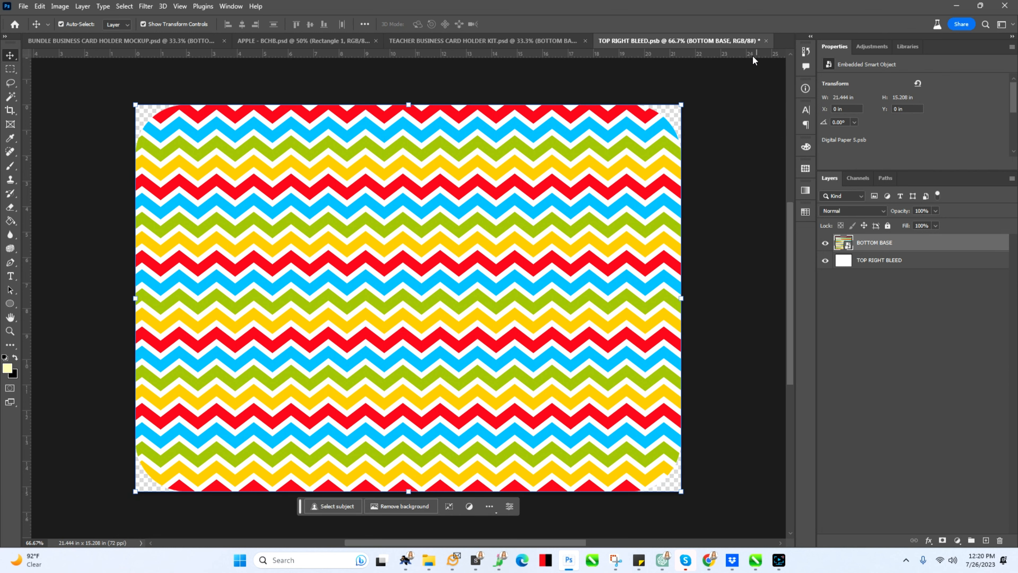
# Save the chevron artwork in TOP RIGHT BLEED.psb and close the document
pyautogui.click(766, 40)
pyautogui.click(468, 204)
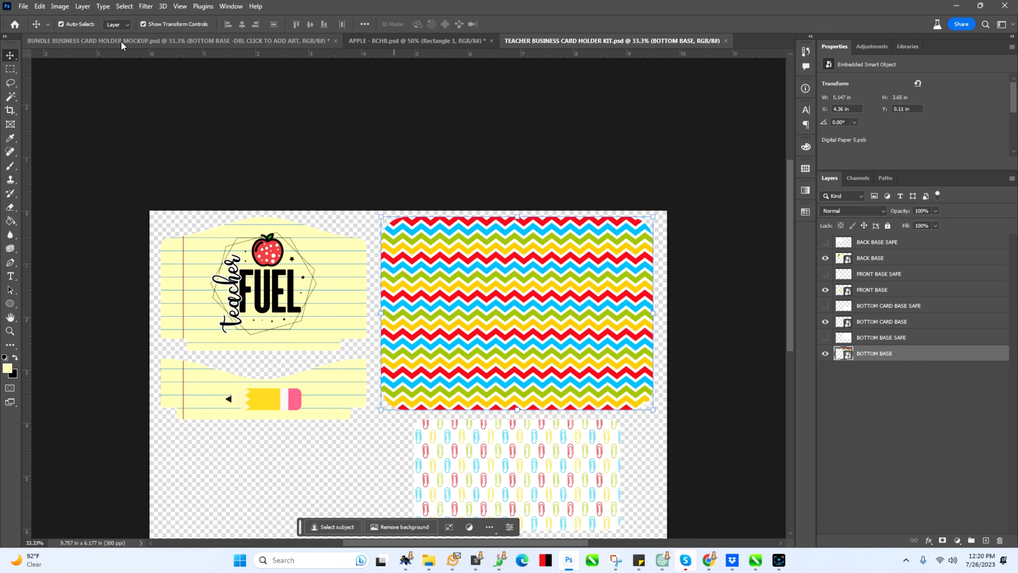
# Switch to the mockup document and inspect the chevron artwork on the card holder's bottom base
pyautogui.click(181, 41)
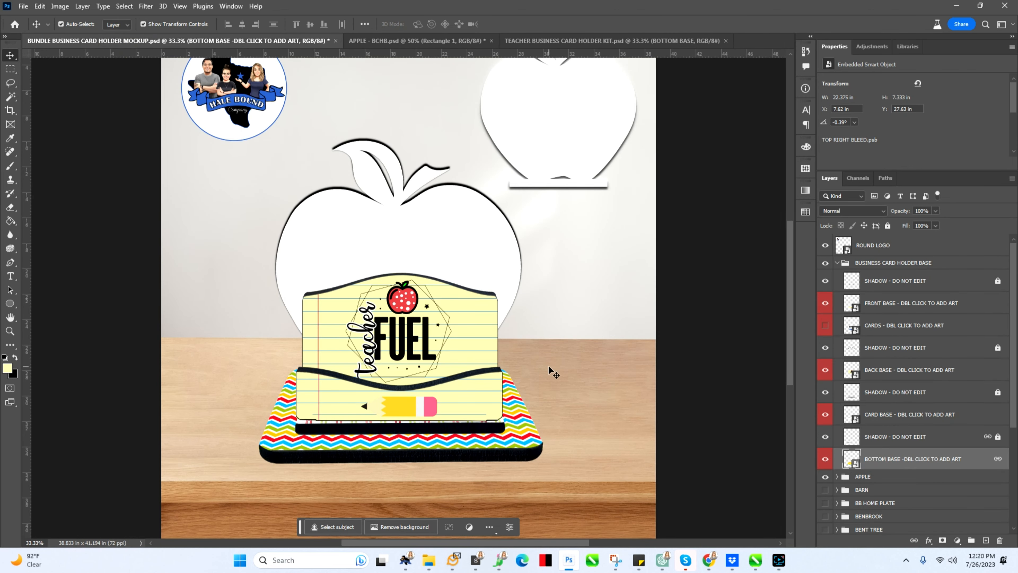
pyautogui.scroll(-1, 549, 367)
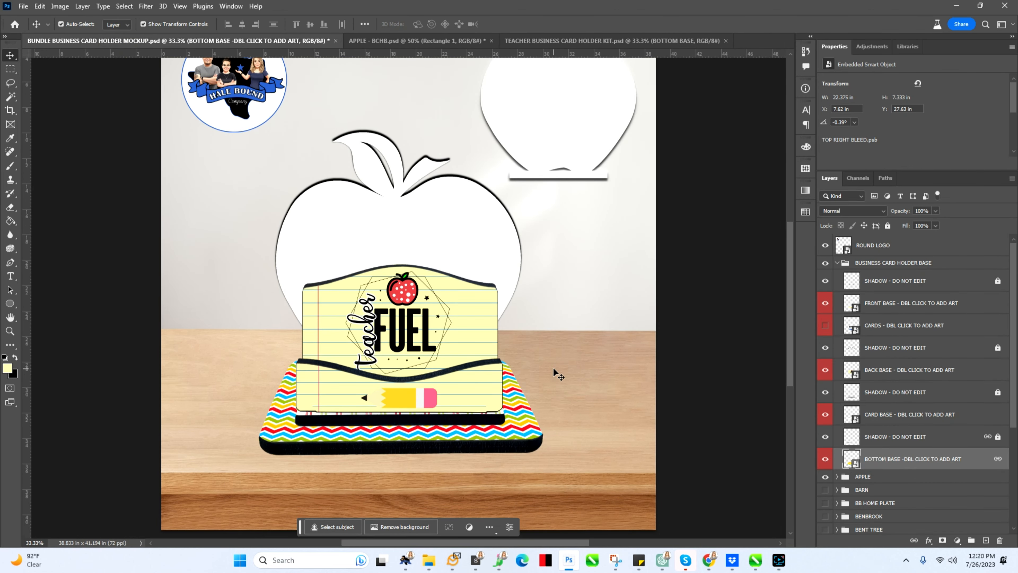
pyautogui.scroll(4, 554, 367)
pyautogui.scroll(-8, 554, 368)
pyautogui.scroll(5, 555, 367)
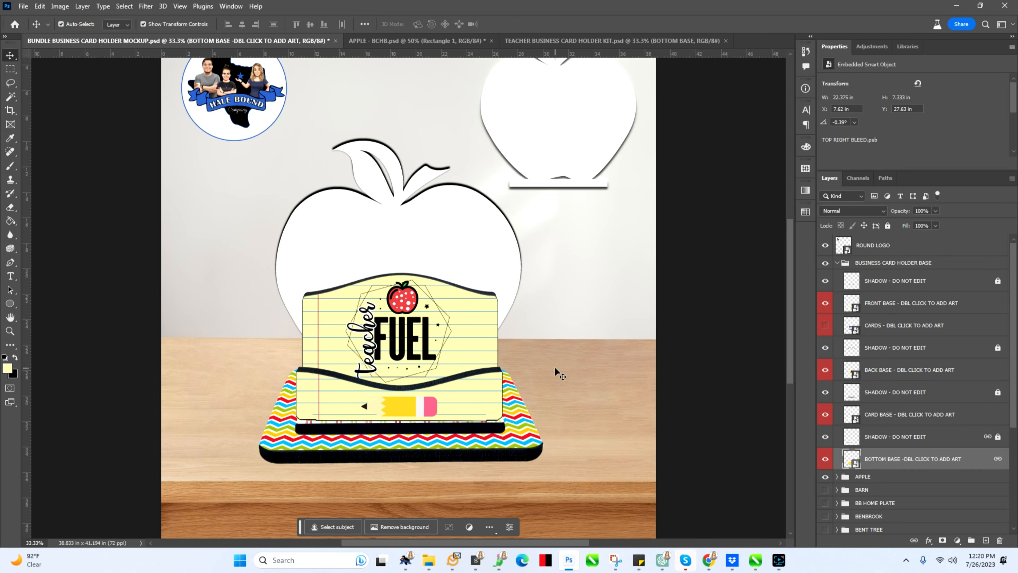
pyautogui.scroll(3, 555, 367)
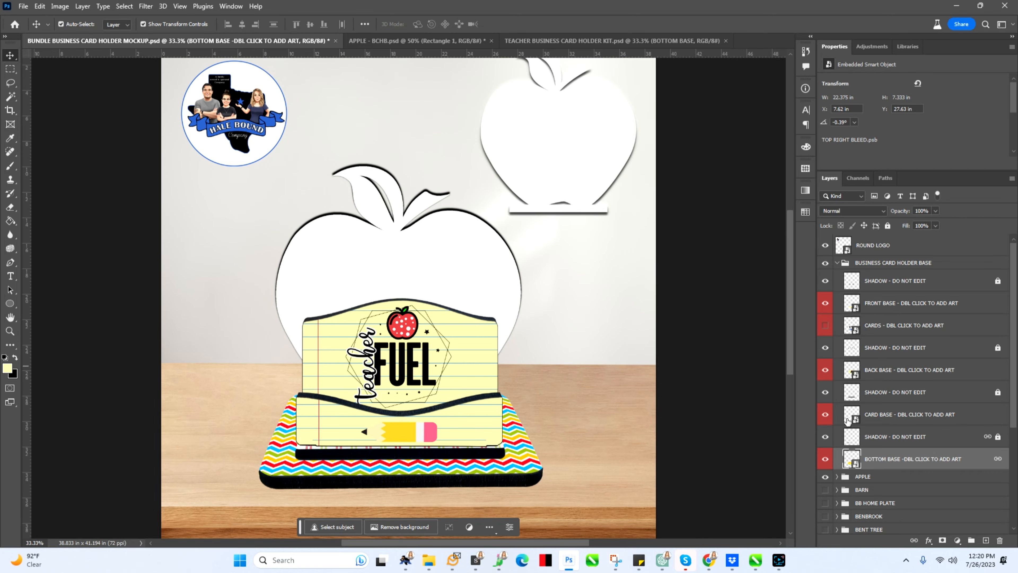
# Collapse the BUSINESS CARD HOLDER BASE group and open the contents of the APPLE group's artwork smart object
pyautogui.click(422, 267)
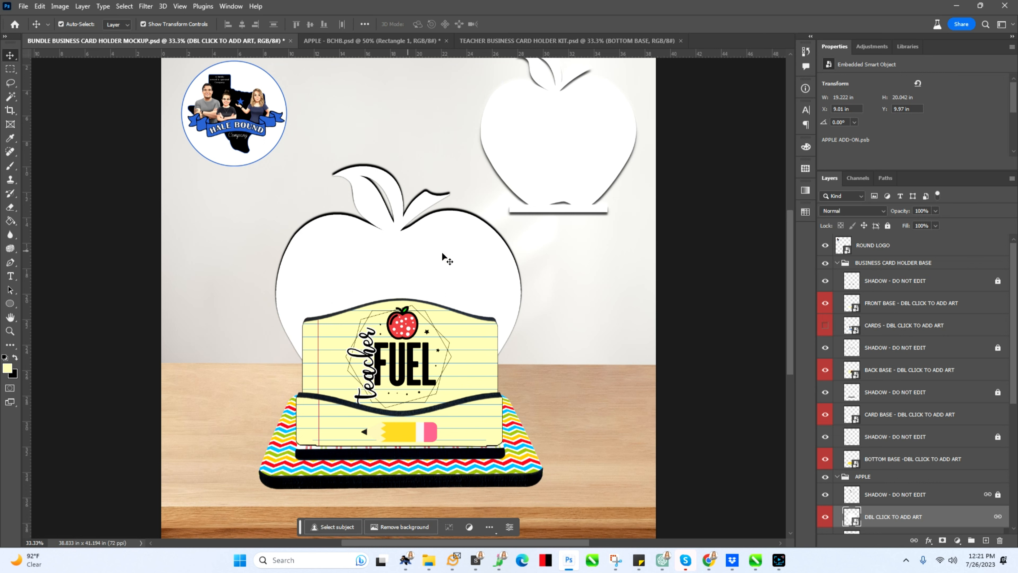
pyautogui.click(837, 264)
pyautogui.click(837, 263)
pyautogui.click(837, 264)
pyautogui.click(861, 276)
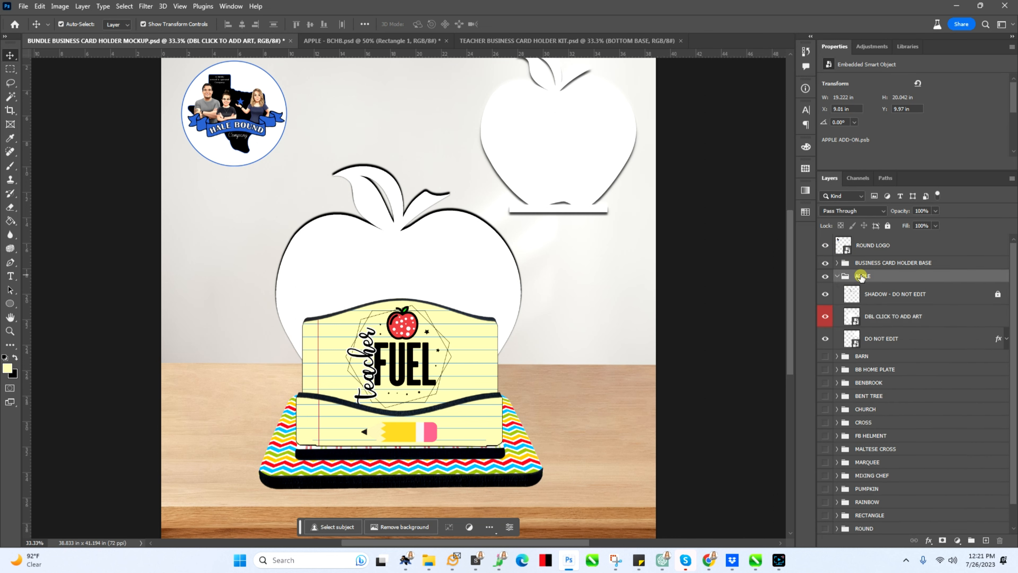
pyautogui.click(890, 323)
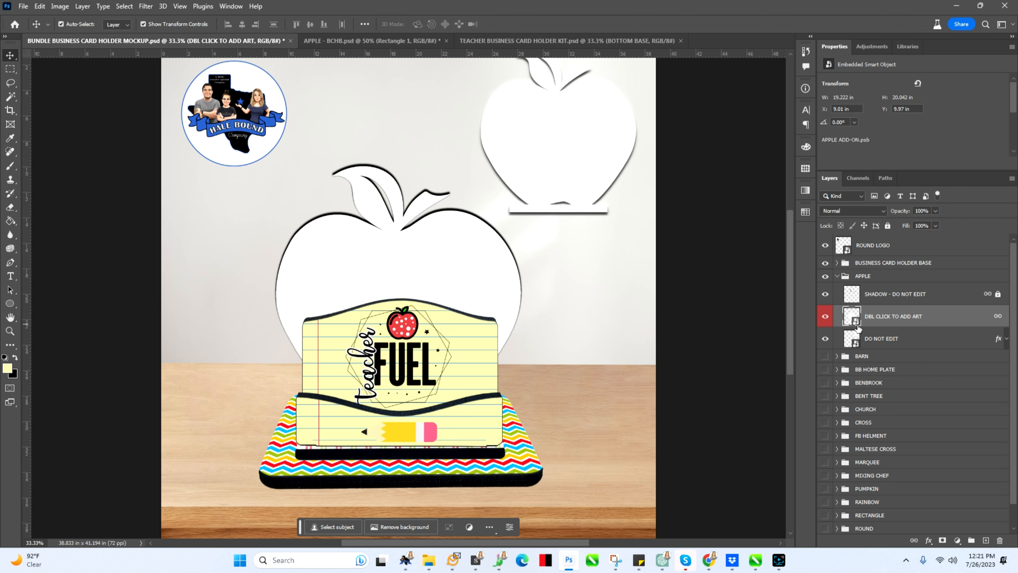
pyautogui.doubleClick(856, 321)
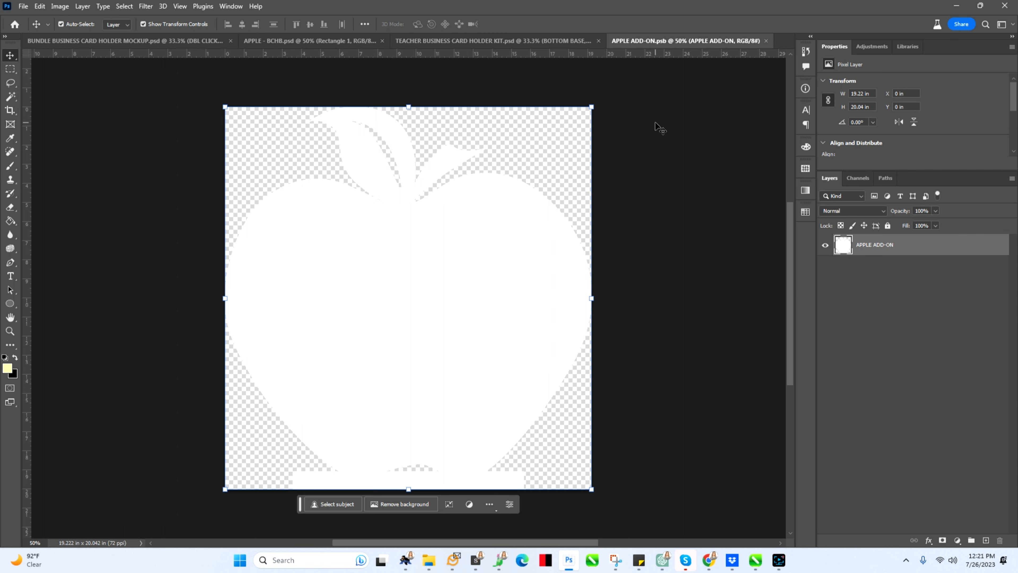
# Merge the visible layers in APPLE - BCHB.psd and copy the merged apple artwork into APPLE ADD-ON.psb
pyautogui.click(198, 45)
pyautogui.click(319, 41)
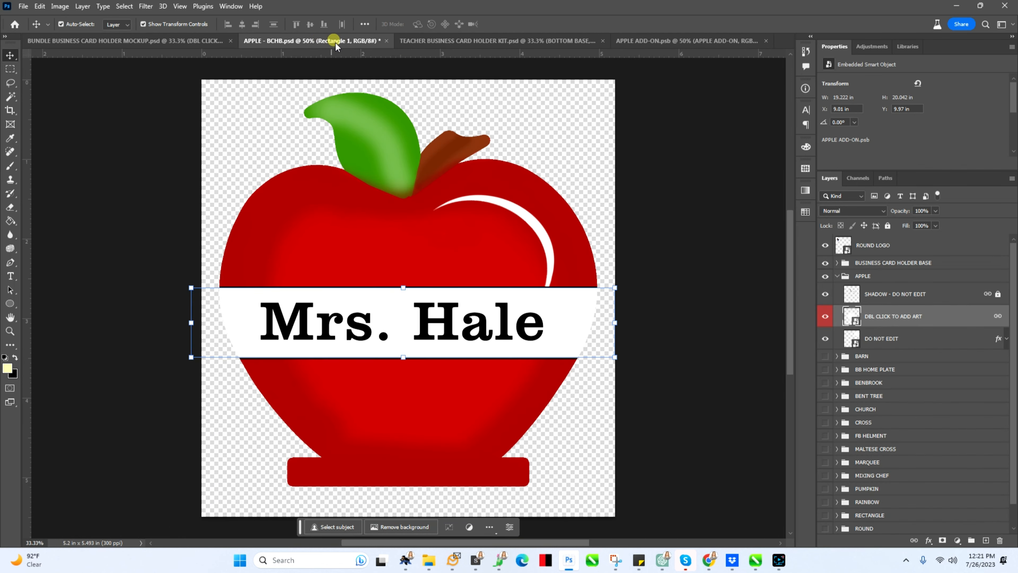
pyautogui.click(366, 253)
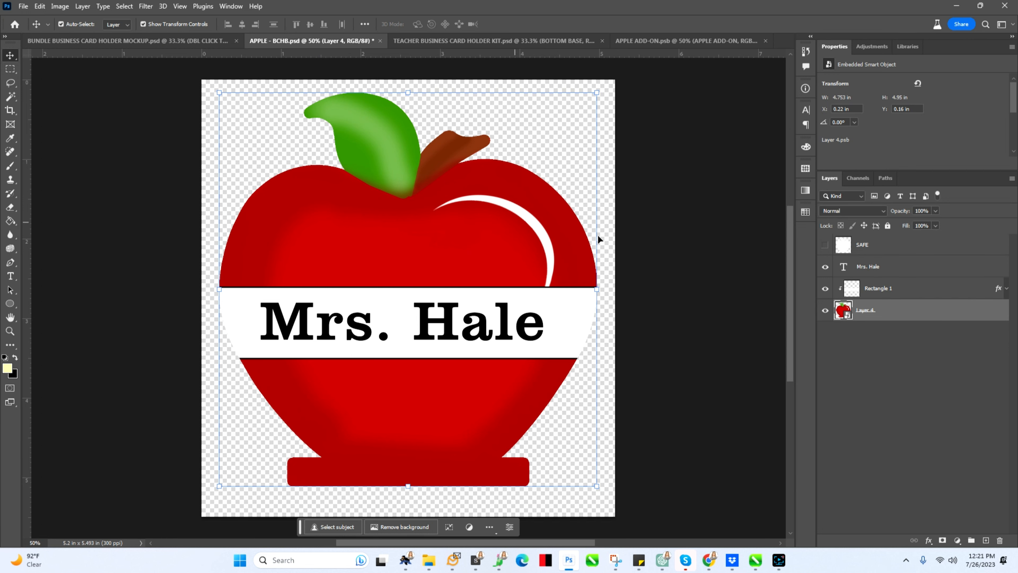
pyautogui.click(82, 6)
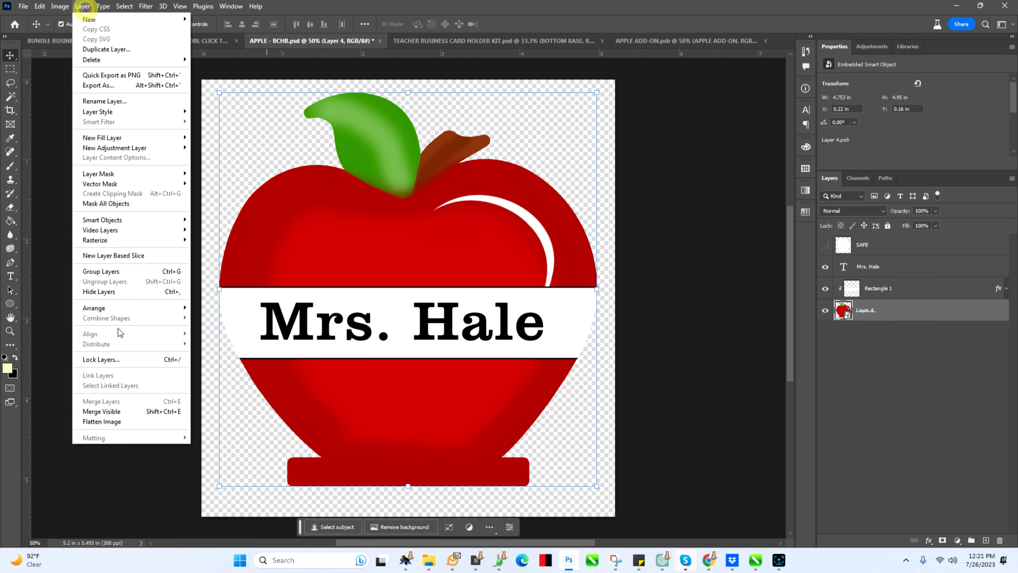
pyautogui.click(125, 422)
pyautogui.moveTo(380, 246); pyautogui.dragTo(412, 274)
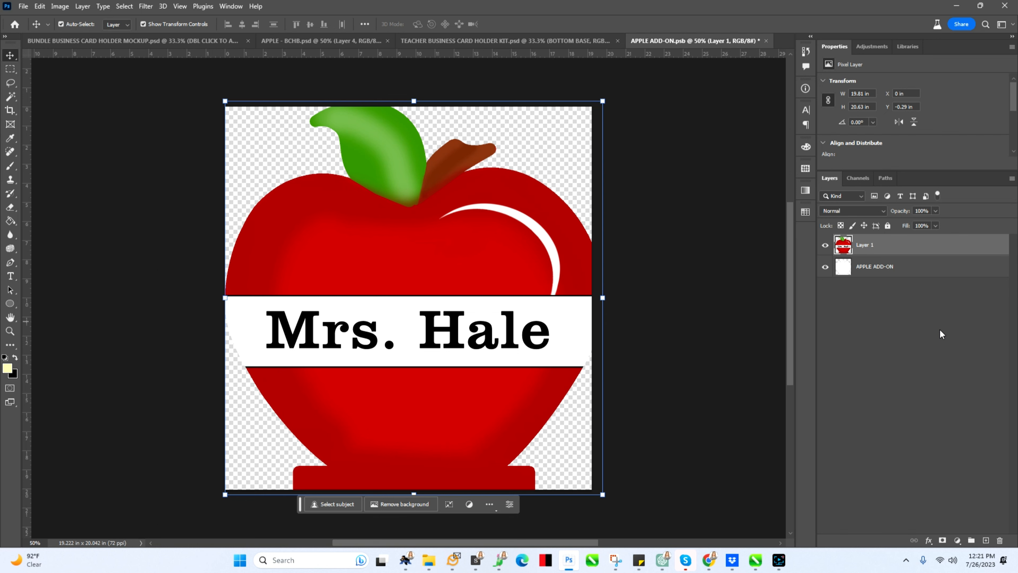
# Clip the apple artwork to the APPLE ADD-ON layer and nudge it vertically to Y -0.12 in
pyautogui.keyDown('alt'); pyautogui.click(888, 255); pyautogui.keyUp('alt')
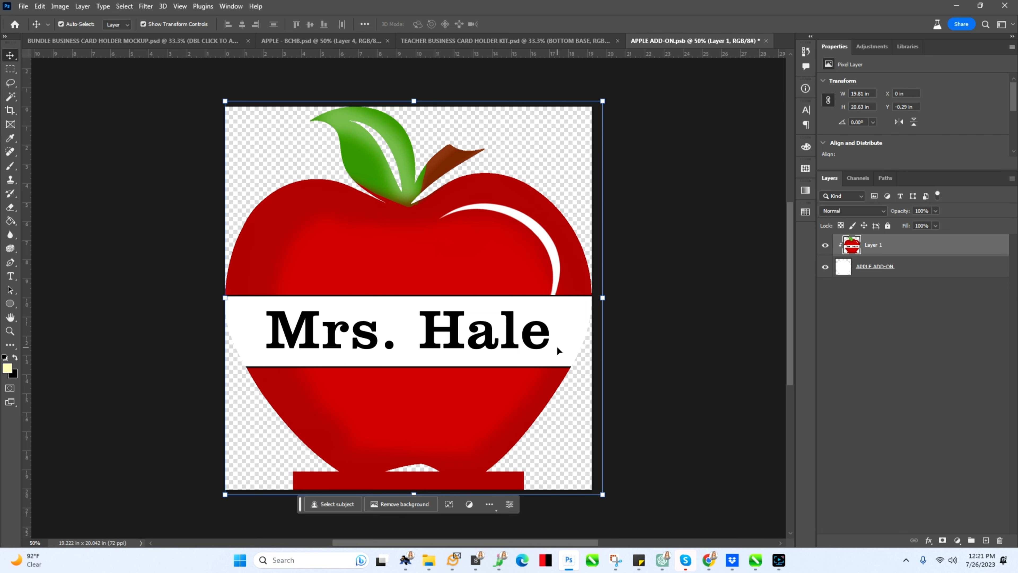
pyautogui.press('Down')
pyautogui.press('Down')
pyautogui.press('Down')
pyautogui.press('Down')
pyautogui.press('Down')
pyautogui.press('Down')
pyautogui.press('Down')
pyautogui.press('Down')
pyautogui.press('Down')
pyautogui.press('Down')
pyautogui.press('Down')
pyautogui.press('Down')
pyautogui.press('Down')
pyautogui.press('Down')
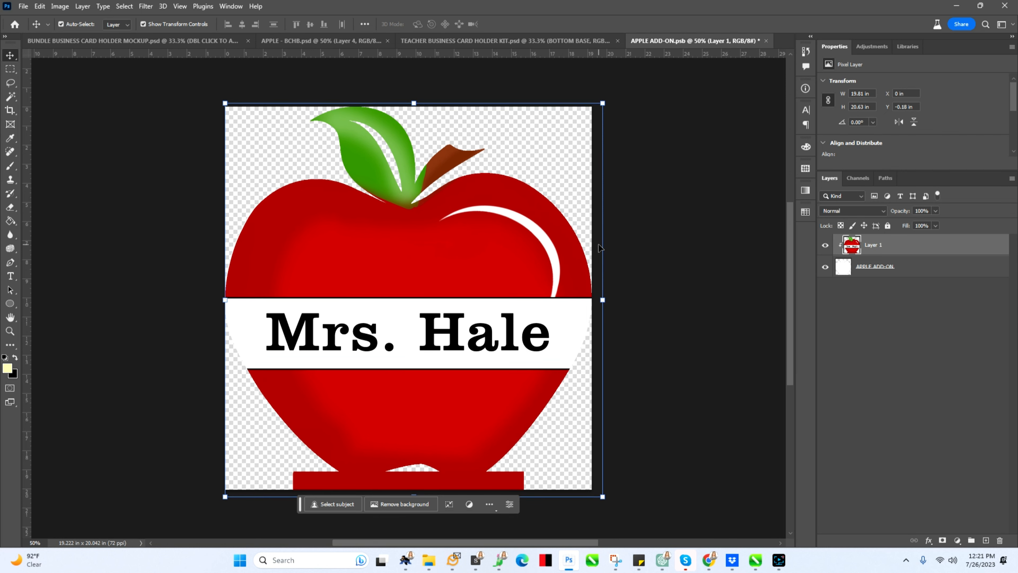
pyautogui.press('Up')
pyautogui.press('Up')
pyautogui.press('Up')
pyautogui.press('Up')
pyautogui.press('Up')
pyautogui.press('Up')
pyautogui.press('Up')
pyautogui.press('Up')
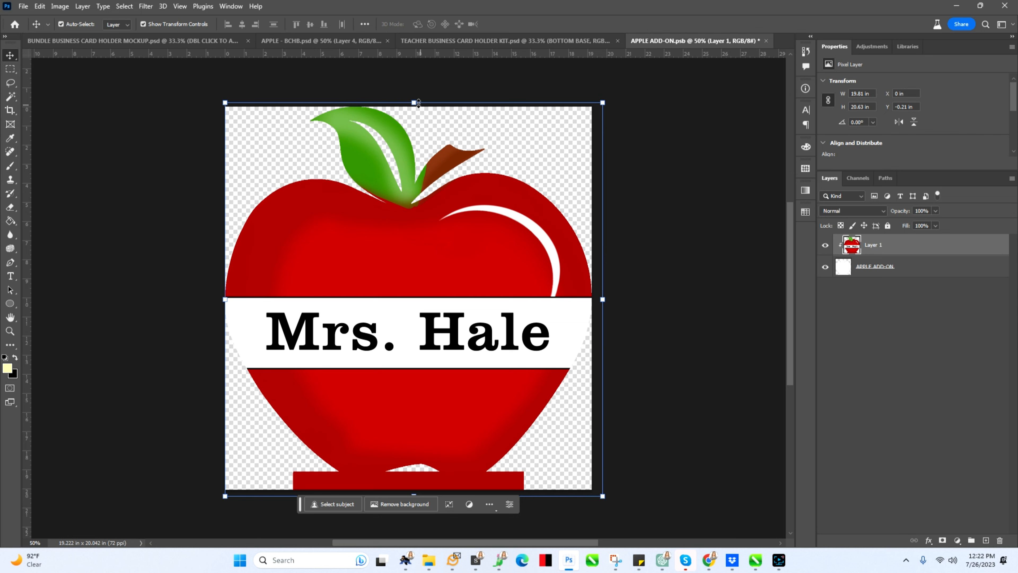
pyautogui.press('Up')
pyautogui.press('Up')
pyautogui.press('Up')
pyautogui.press('Up')
pyautogui.press('Up')
pyautogui.press('Up')
pyautogui.press('Up')
pyautogui.press('Up')
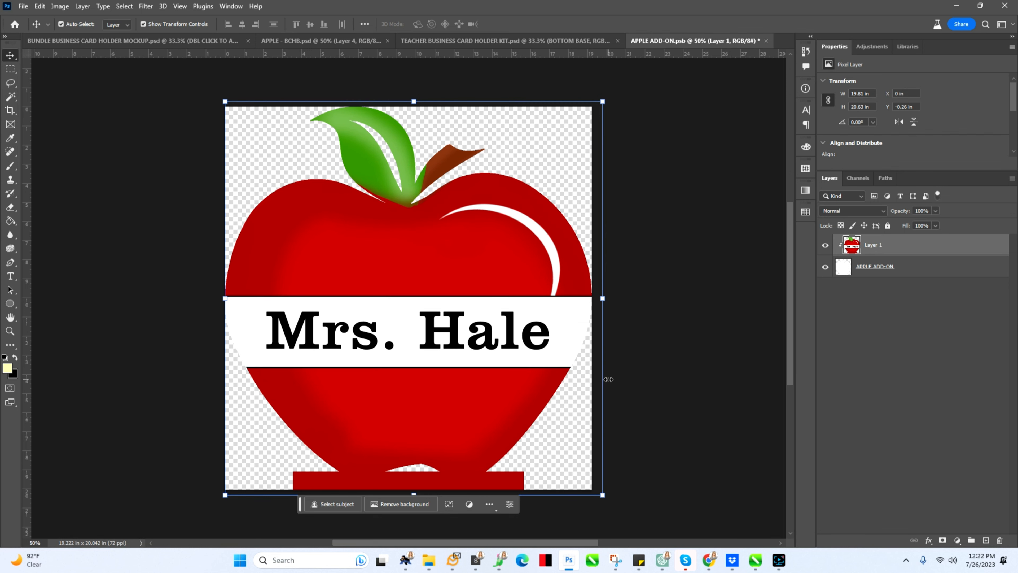
pyautogui.press('Down')
pyautogui.press('Down')
pyautogui.press('Down')
pyautogui.press('Down')
pyautogui.press('Down')
pyautogui.press('Down')
pyautogui.press('Down')
pyautogui.press('Down')
pyautogui.press('Down')
pyautogui.press('Down')
pyautogui.press('Down')
pyautogui.press('Down')
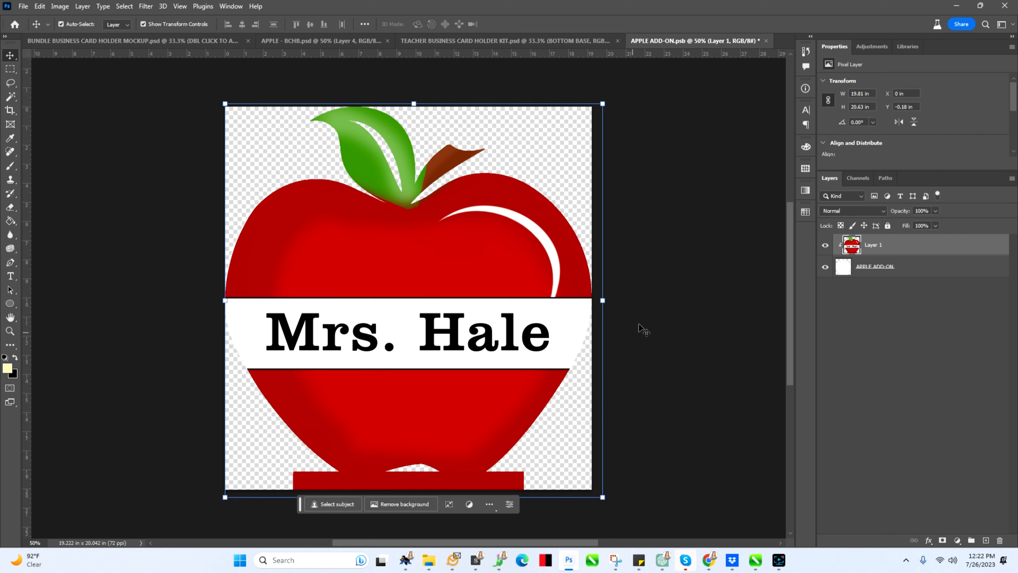
pyautogui.press('Down')
pyautogui.press('Down')
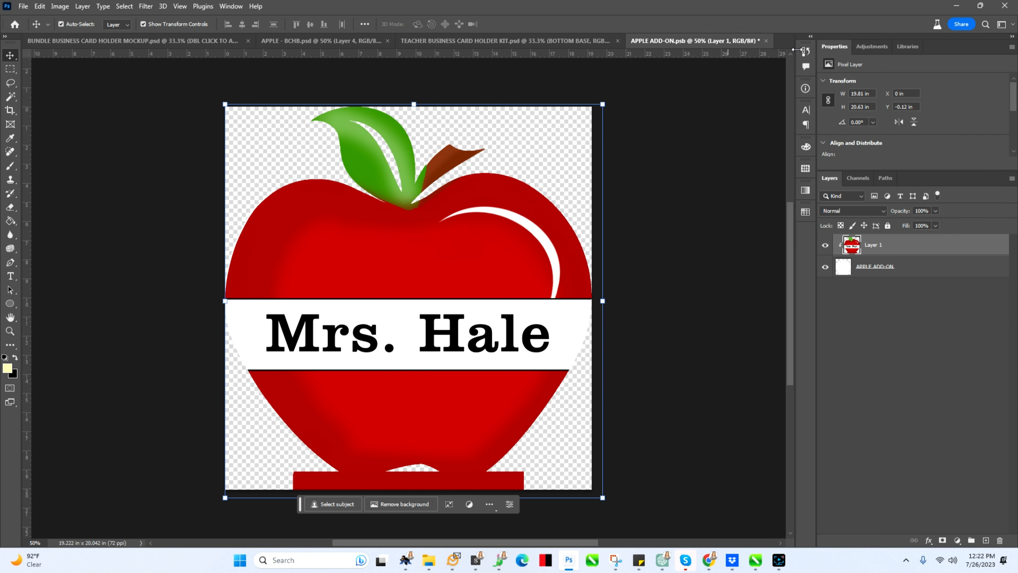
# Save and close APPLE ADD-ON.psb, and inspect the apple add-on in the mockup document
pyautogui.click(766, 41)
pyautogui.click(468, 211)
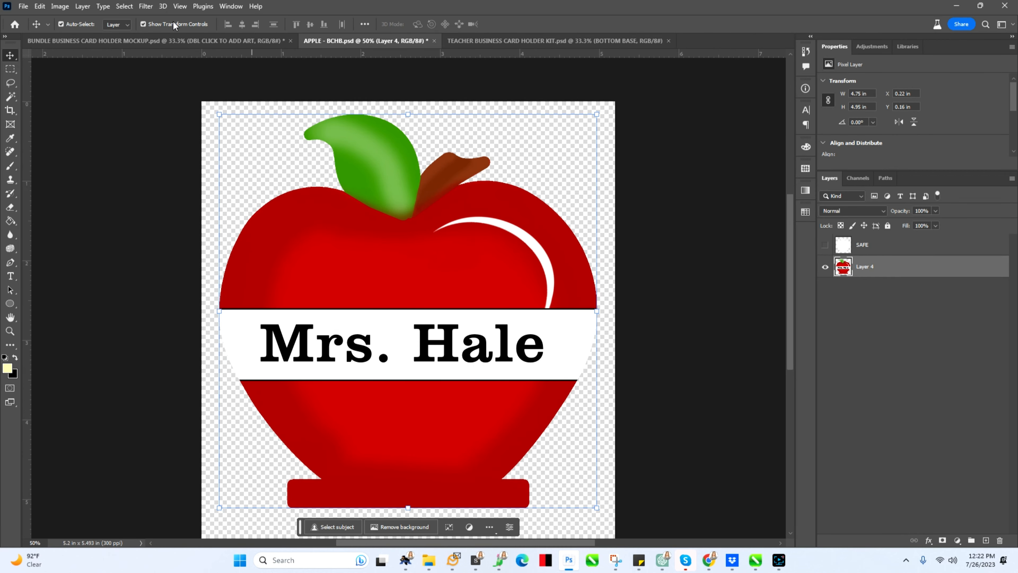
pyautogui.click(182, 41)
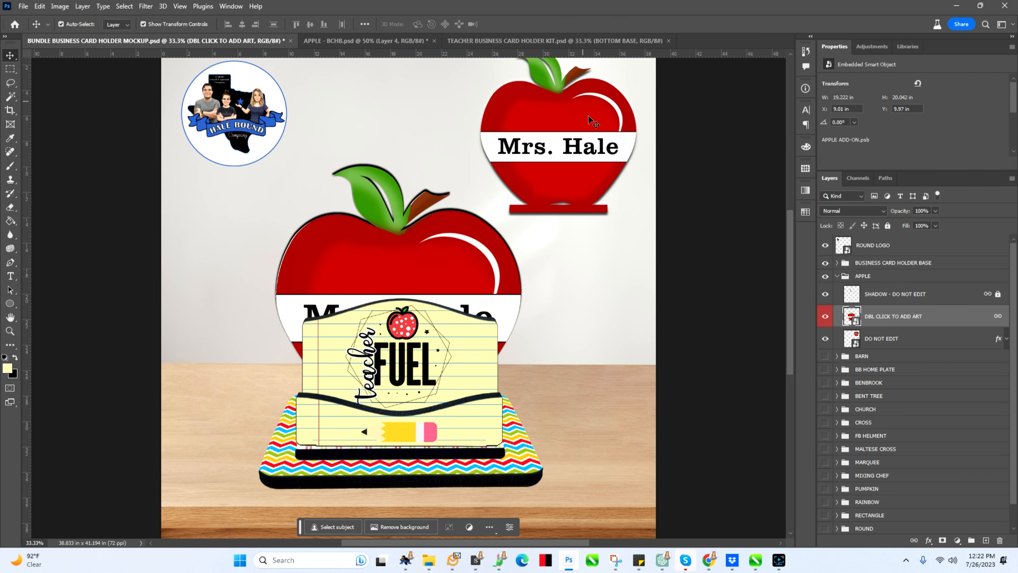
pyautogui.moveTo(791, 235); pyautogui.dragTo(790, 209)
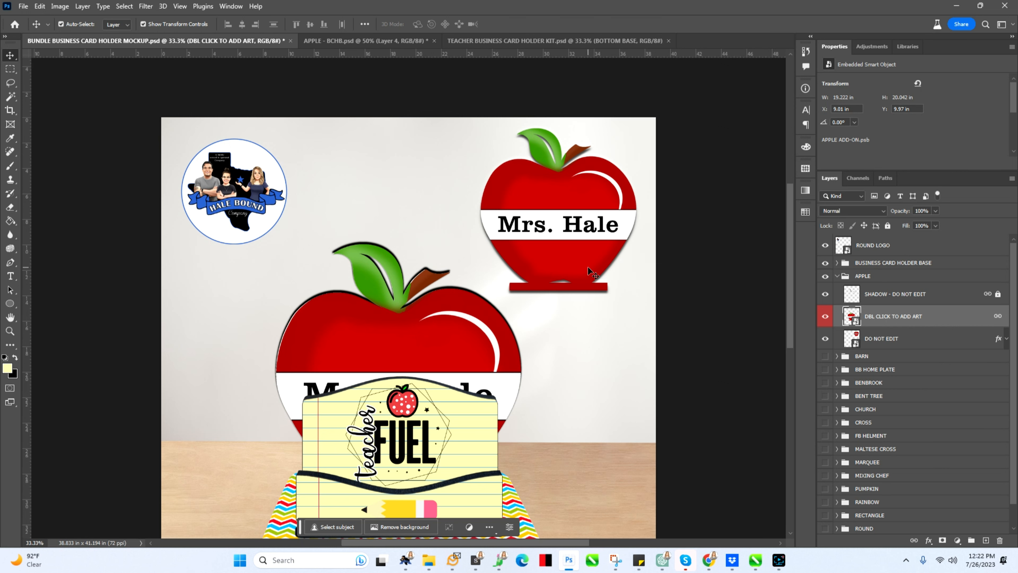
pyautogui.scroll(-3, 593, 274)
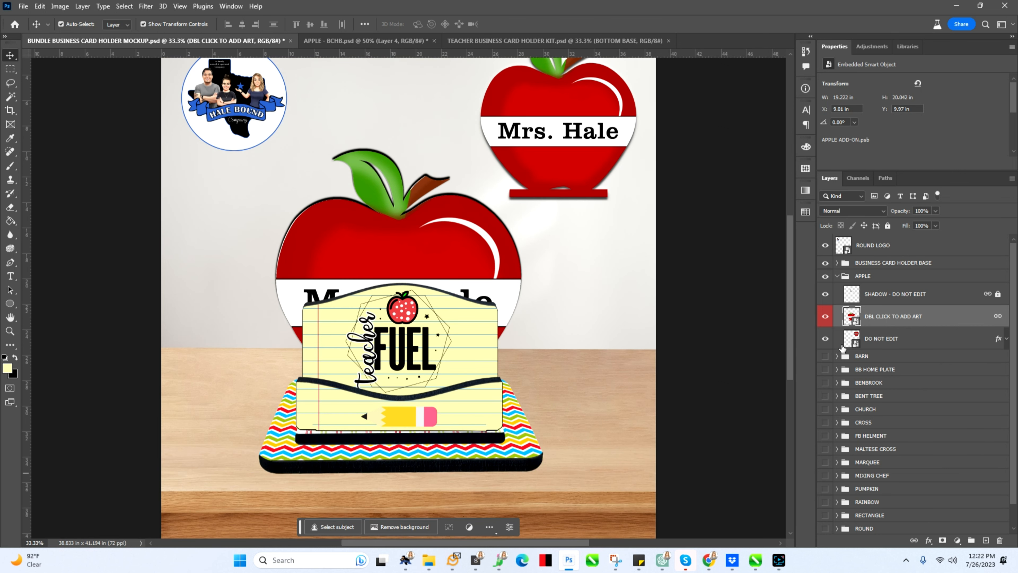
# Collapse the APPLE group, expand the BUSINESS CARD HOLDER BASE group and make its CARDS layer visible
pyautogui.click(837, 277)
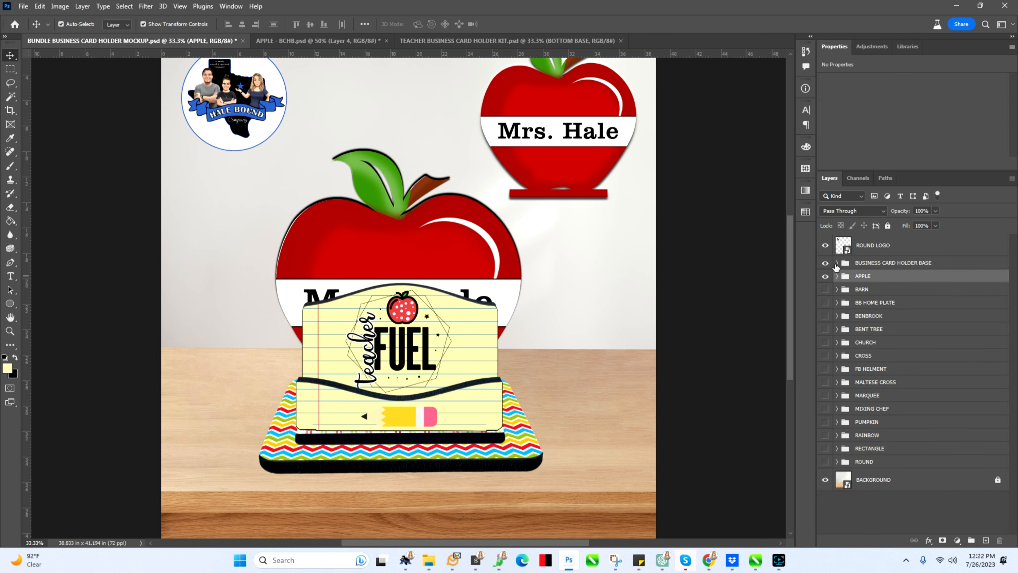
pyautogui.click(837, 263)
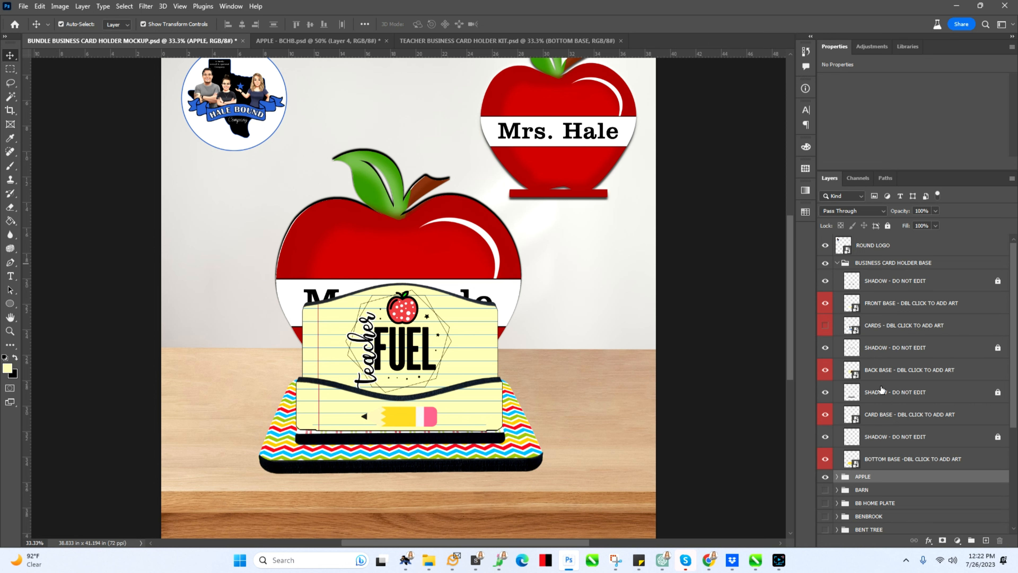
pyautogui.click(880, 333)
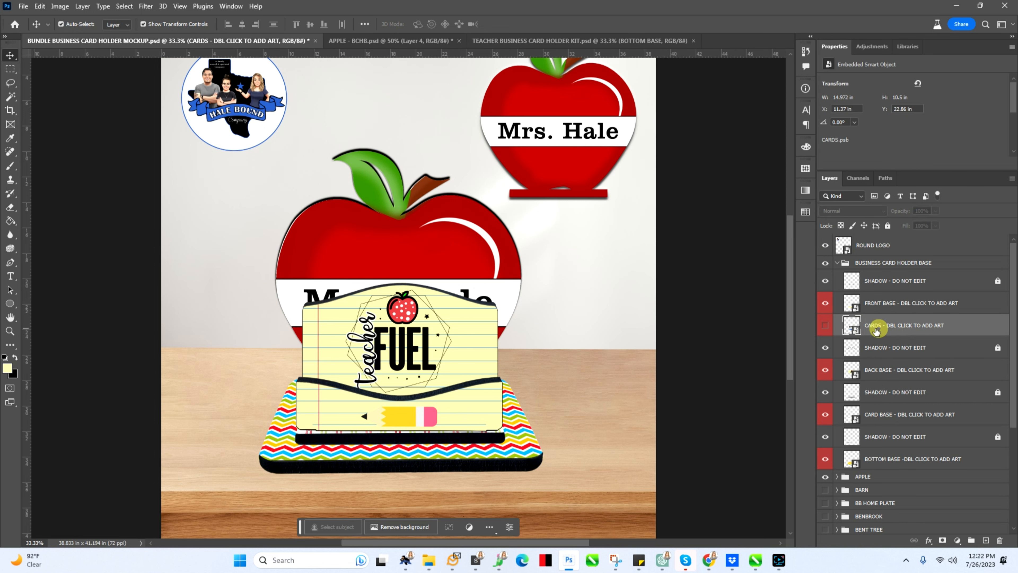
pyautogui.click(825, 325)
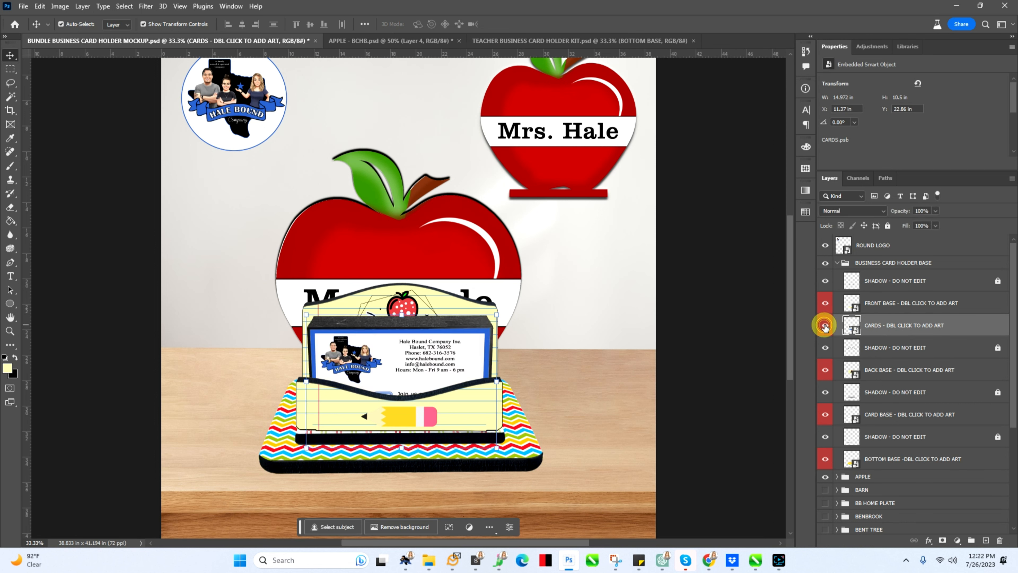
# Open the CARDS smart object's contents, preview it with and without HB BUSINESS CARD BACK, and close CARDS.psb without saving
pyautogui.doubleClick(854, 331)
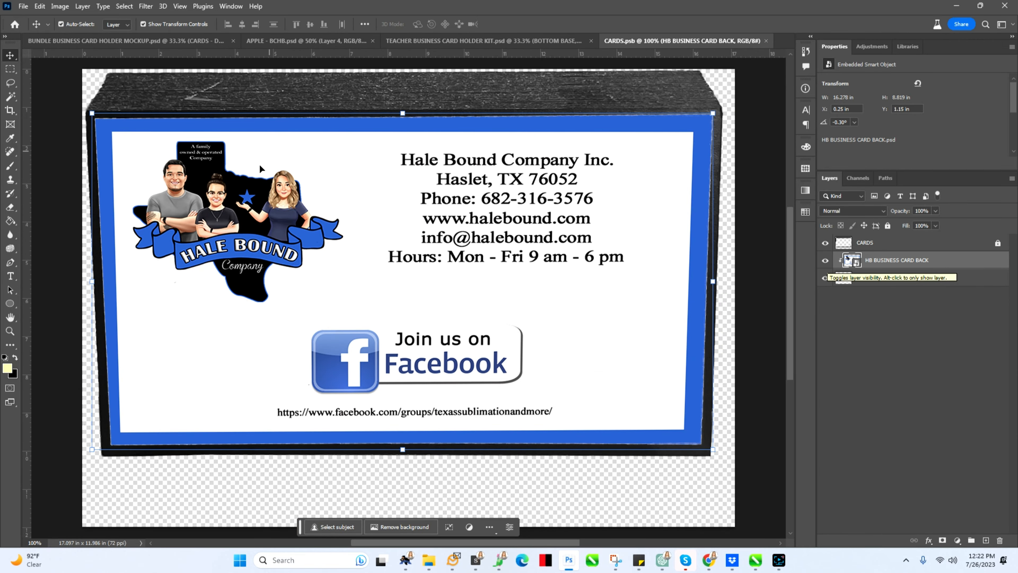
pyautogui.click(824, 260)
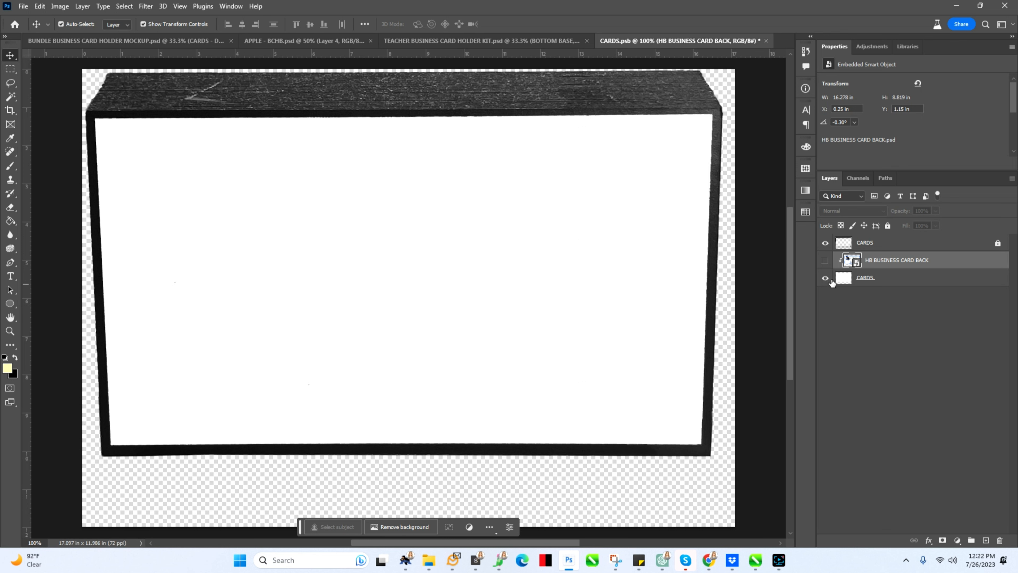
pyautogui.click(824, 263)
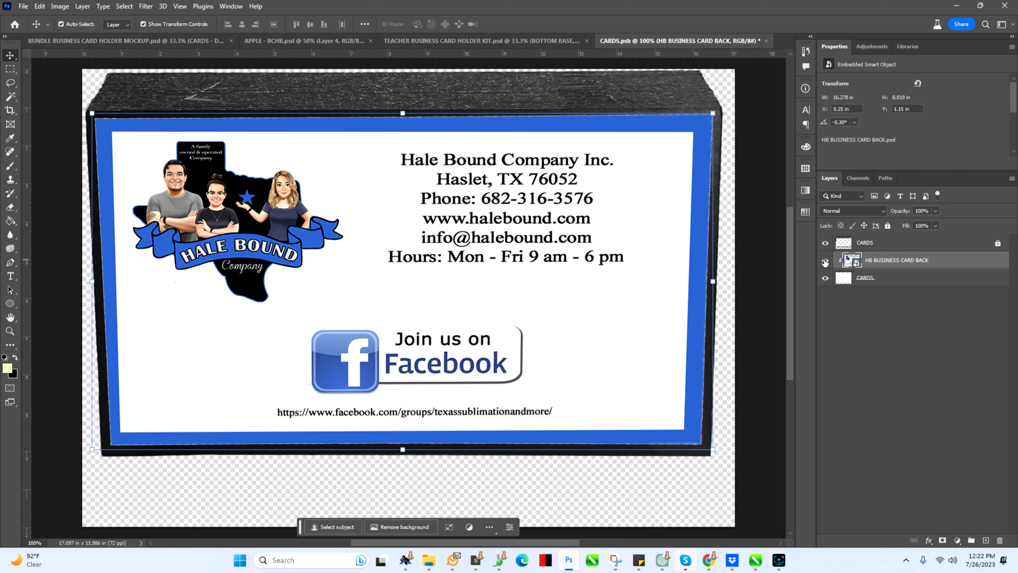
pyautogui.click(825, 261)
pyautogui.click(824, 261)
pyautogui.click(825, 260)
pyautogui.click(825, 260)
pyautogui.click(825, 260)
pyautogui.click(825, 260)
pyautogui.click(766, 41)
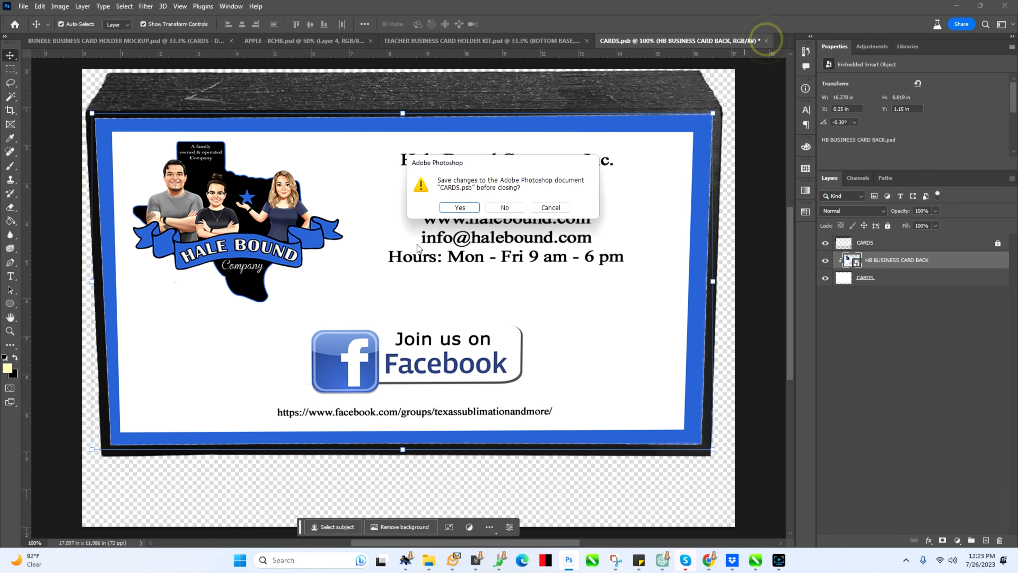
pyautogui.click(503, 207)
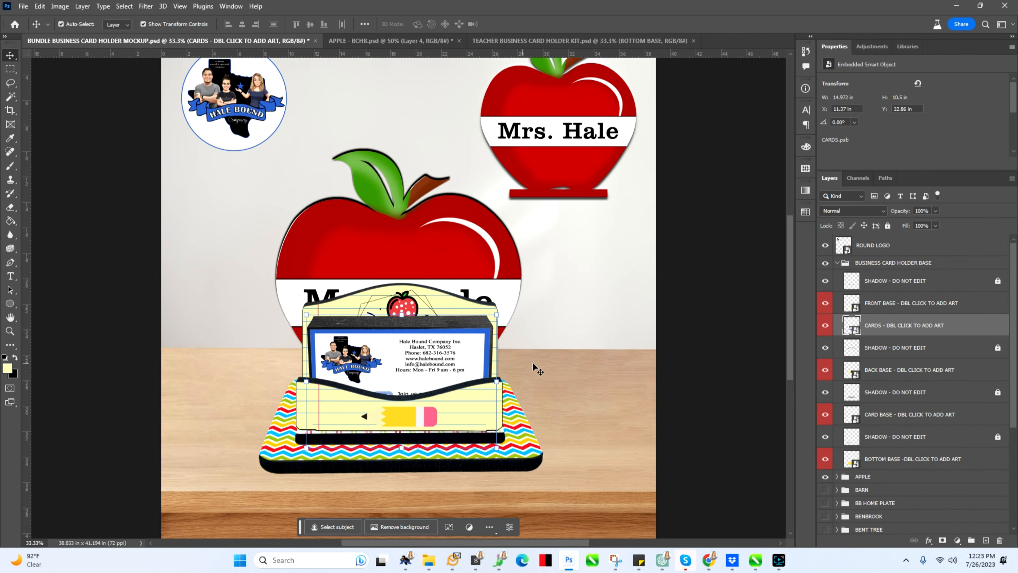
# Collapse the BUSINESS CARD HOLDER BASE group, hide the APPLE group and show the BARN group instead
pyautogui.hotkey('ctrl', '-')
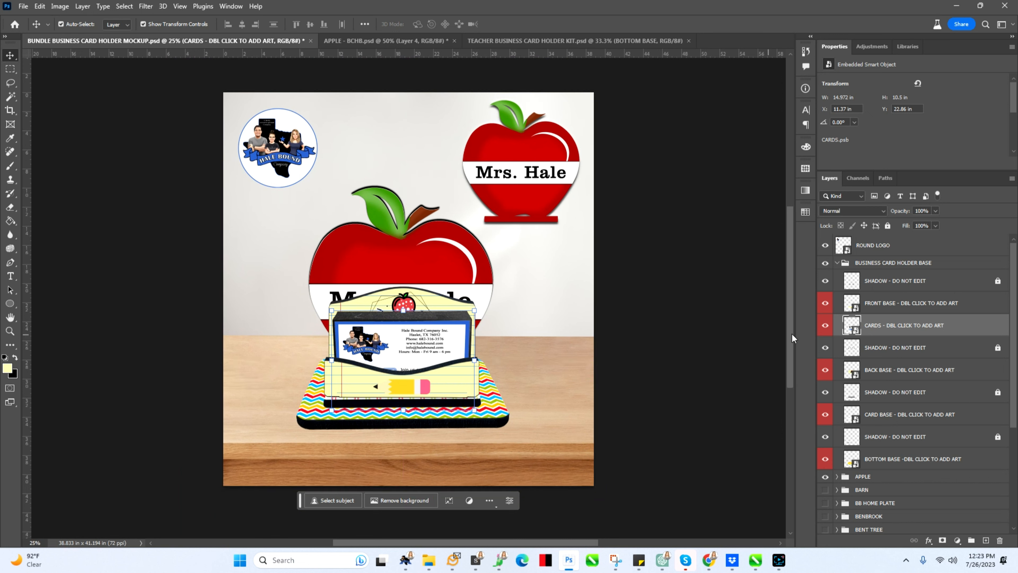
pyautogui.click(837, 263)
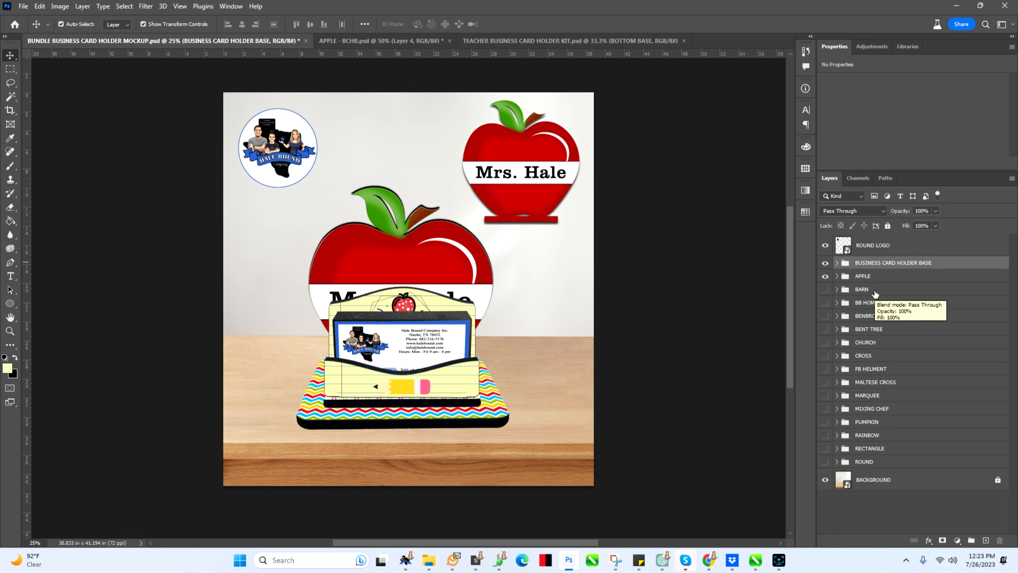
pyautogui.click(825, 276)
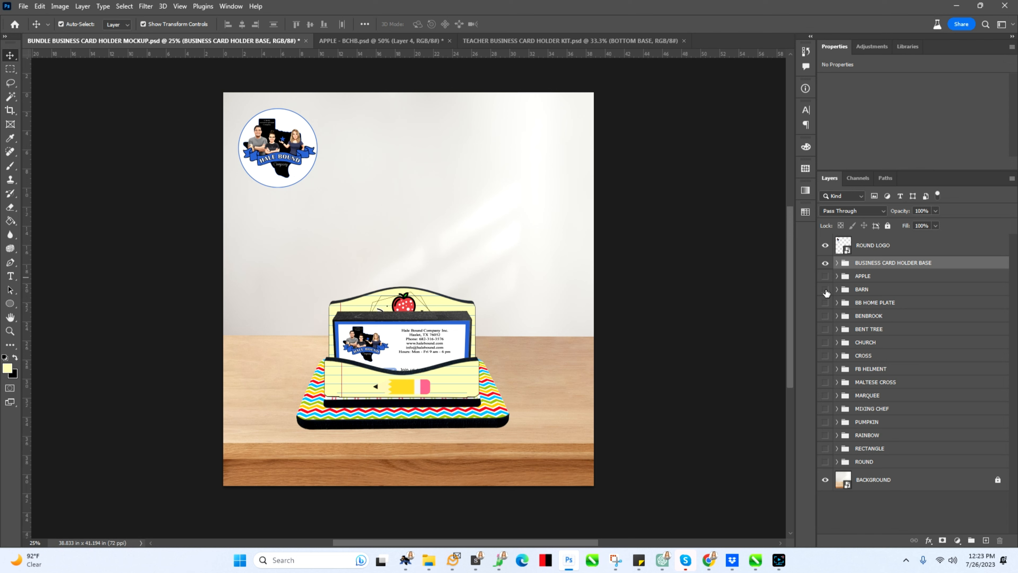
pyautogui.click(825, 289)
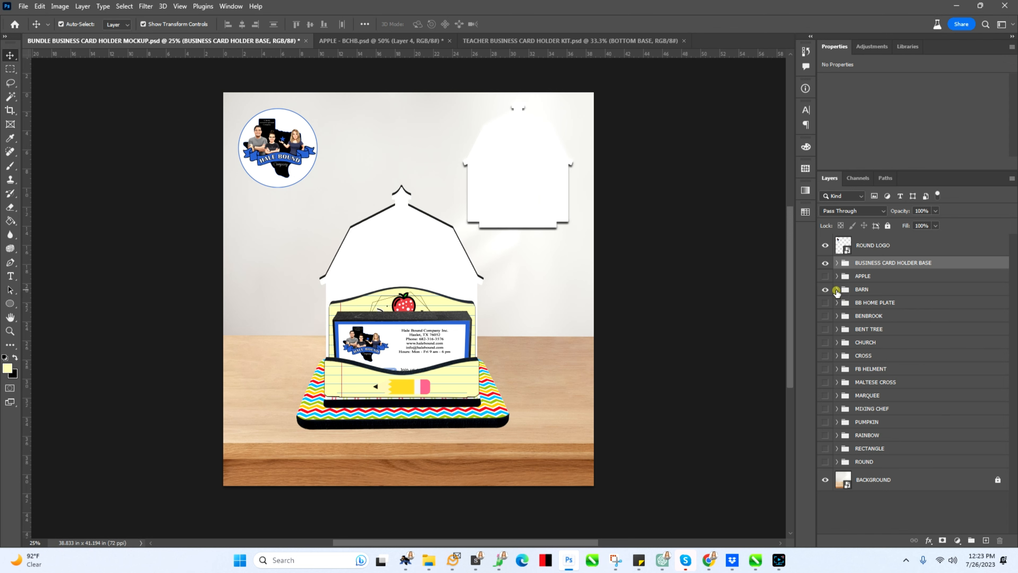
# Open the BARN group's DBL CLICK TO ADD ART contents and apply a red wood-grain Pattern Overlay to the BARN ADD-ON layer
pyautogui.click(837, 290)
pyautogui.doubleClick(852, 331)
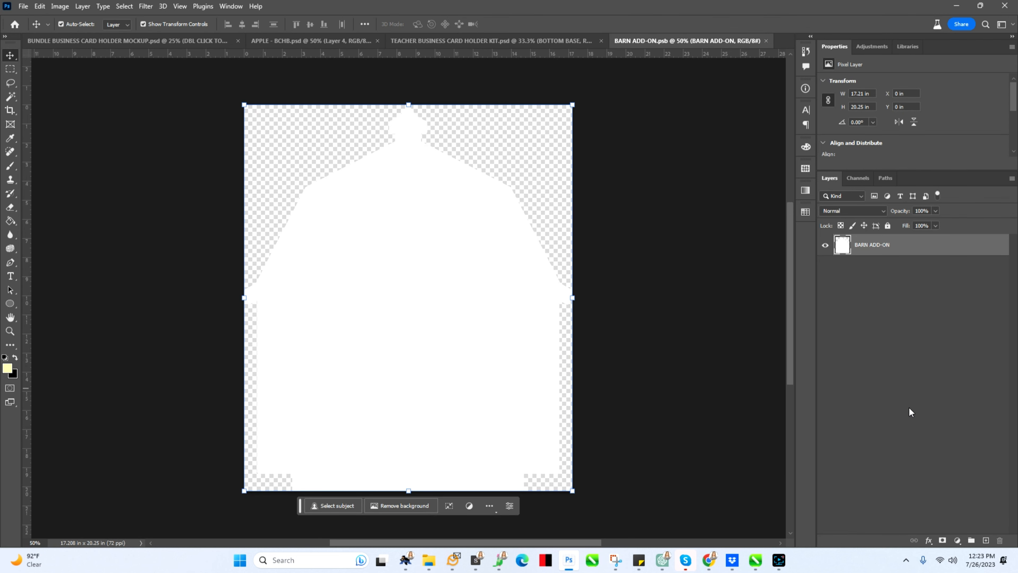
pyautogui.click(928, 540)
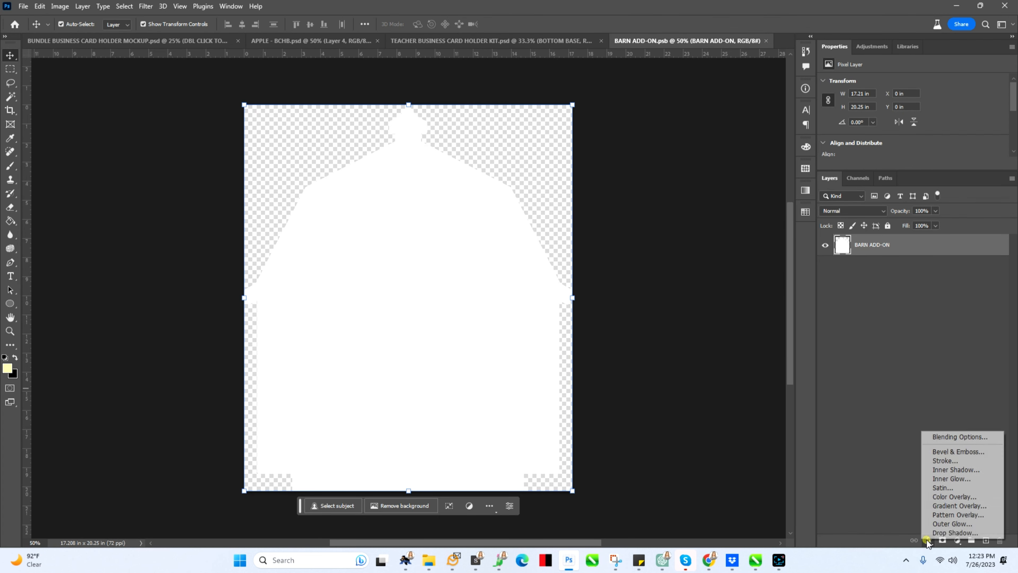
pyautogui.click(958, 517)
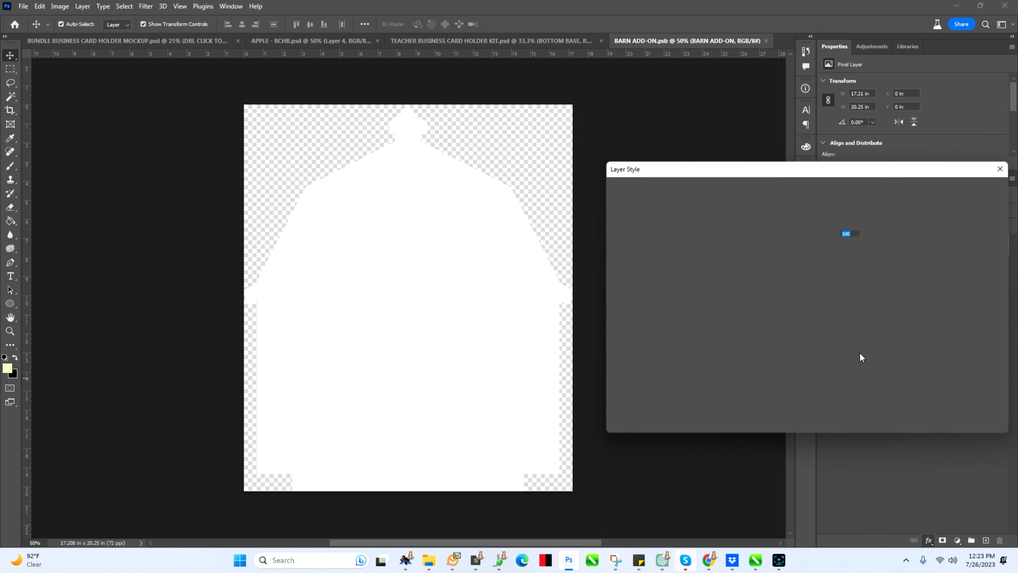
pyautogui.click(817, 256)
pyautogui.click(780, 347)
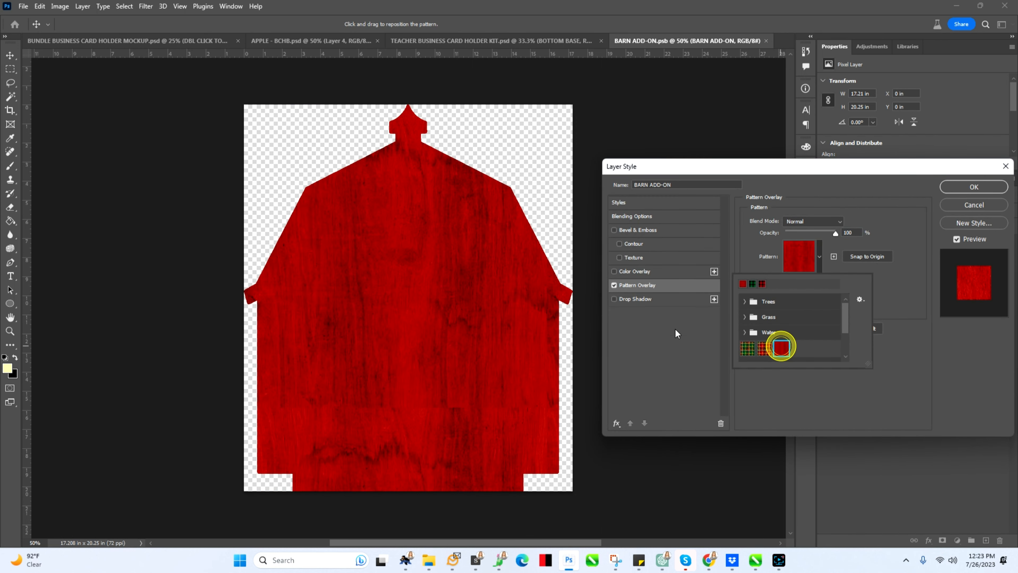
pyautogui.click(978, 188)
pyautogui.click(974, 187)
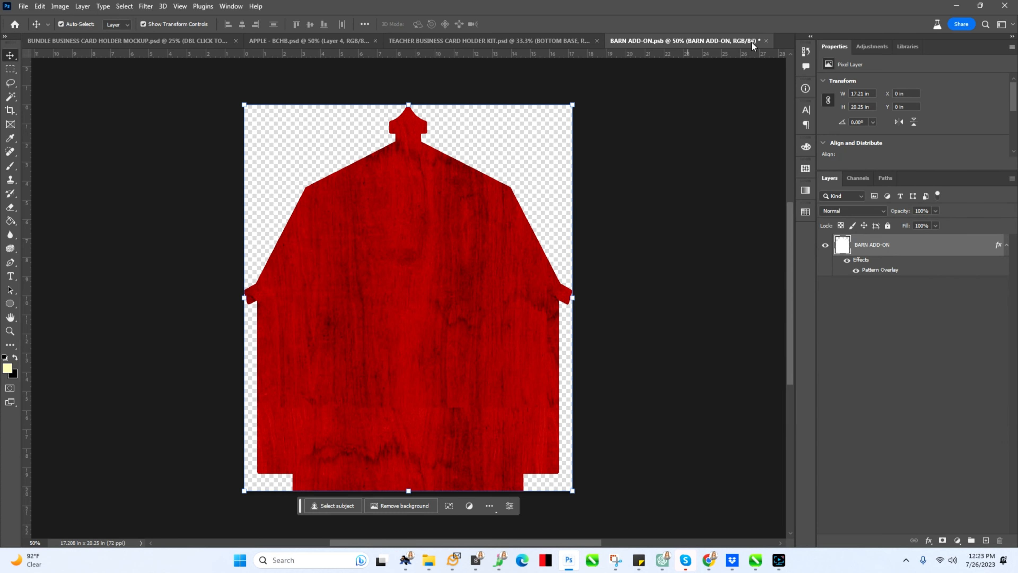
# Close BARN ADD-ON.psb with its changes saved, and select the flat barn artwork in the mockup document
pyautogui.click(766, 41)
pyautogui.click(460, 207)
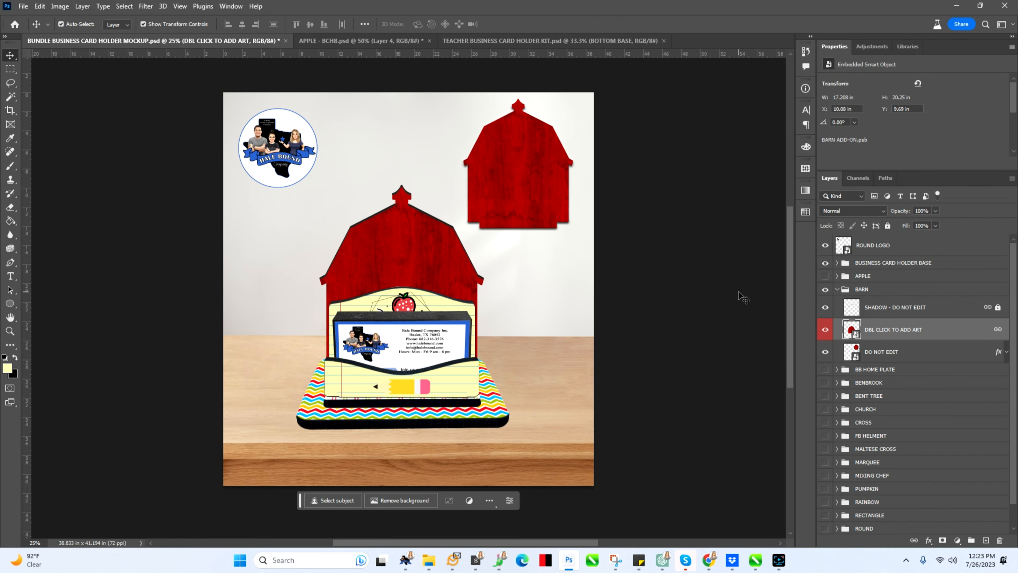
pyautogui.click(516, 172)
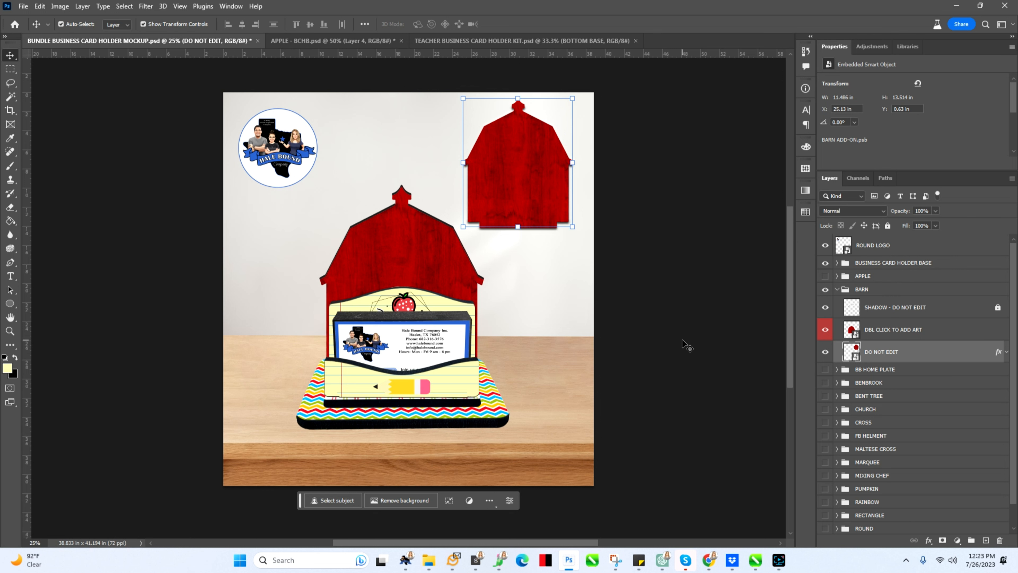